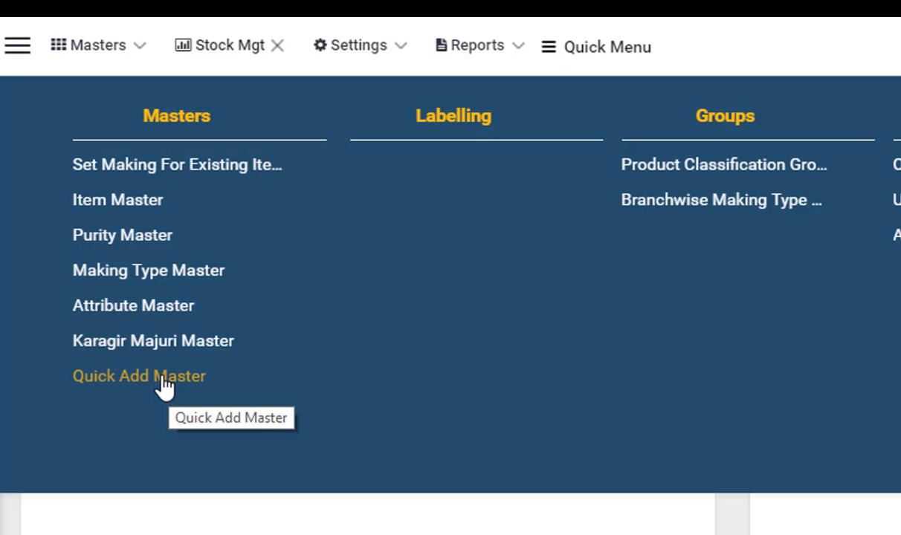
# Step: Open the Quick Add Master page, briefly opening and closing the new item form
pyautogui.click(165, 381)
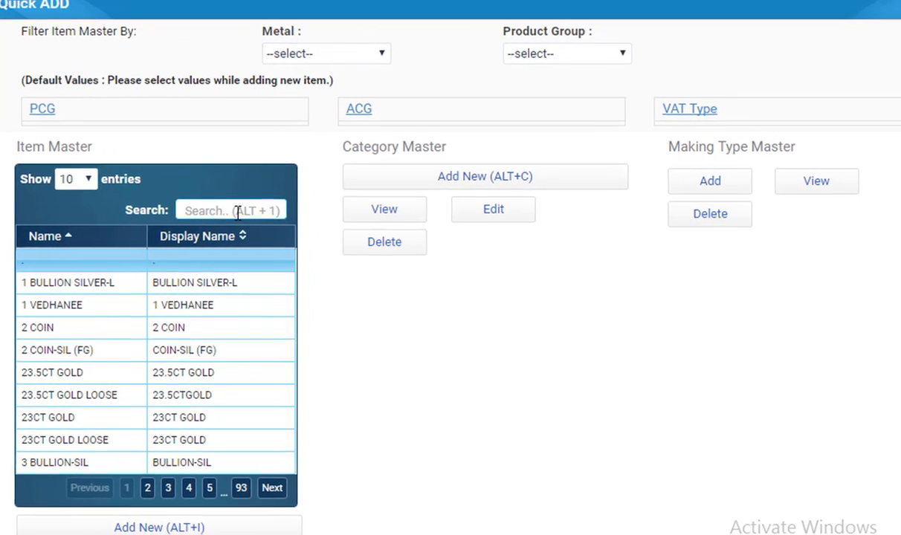
pyautogui.click(327, 225)
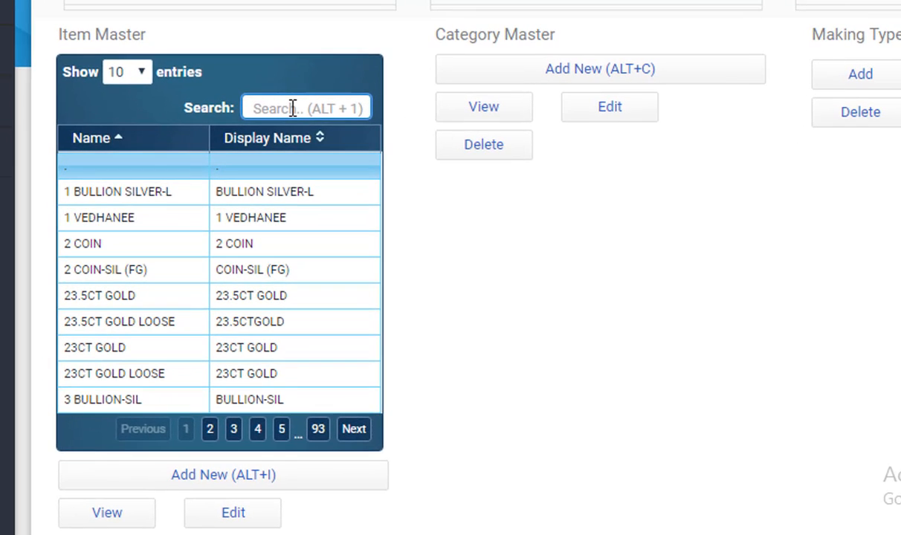
pyautogui.click(235, 480)
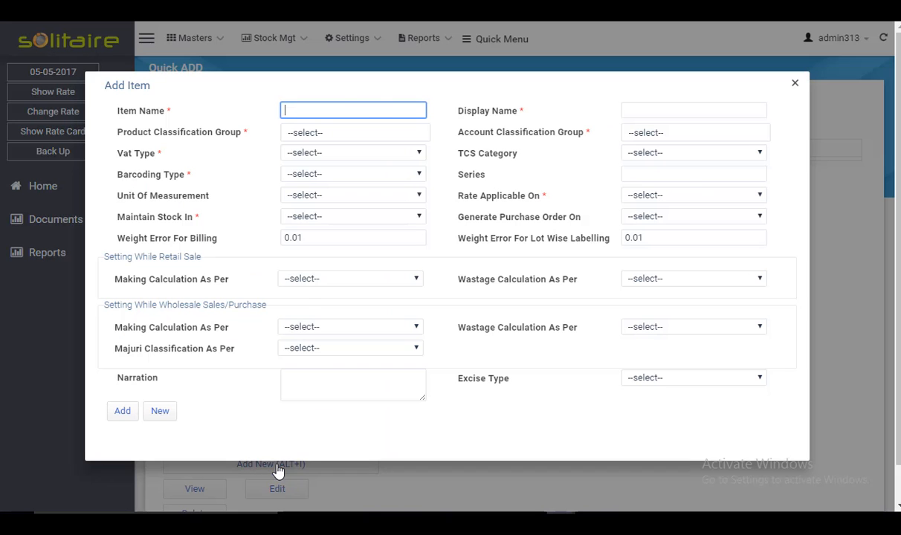
pyautogui.click(277, 471)
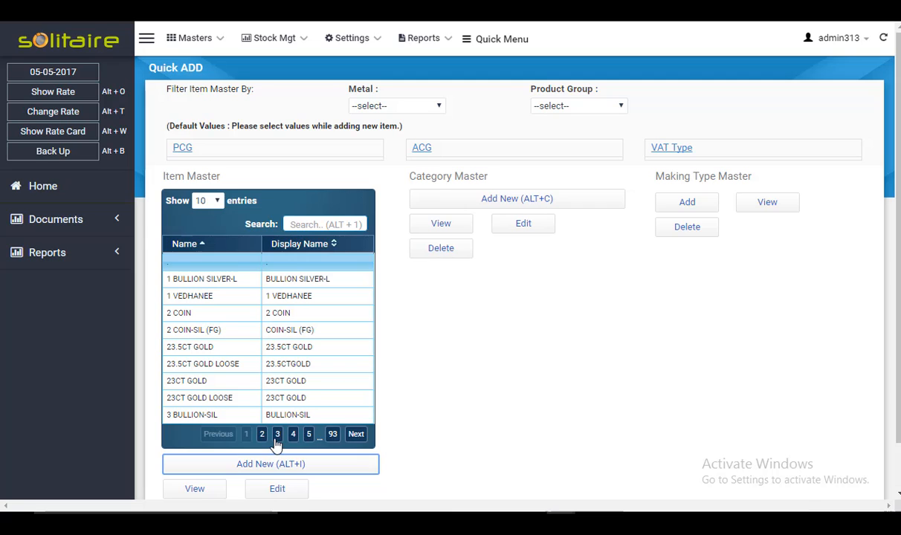
# Step: Open the 1 VEDHANEE item's edit form to review its settings, then close it
pyautogui.click(289, 302)
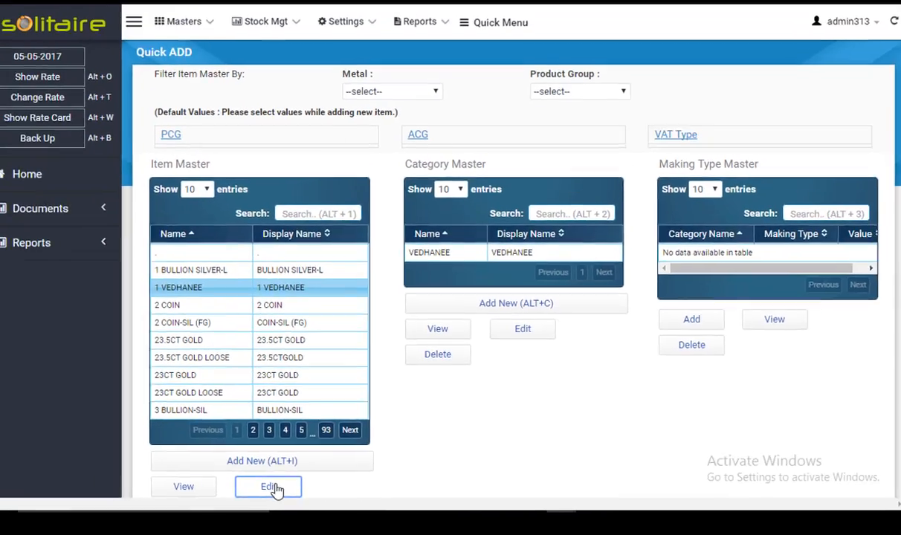
pyautogui.click(212, 481)
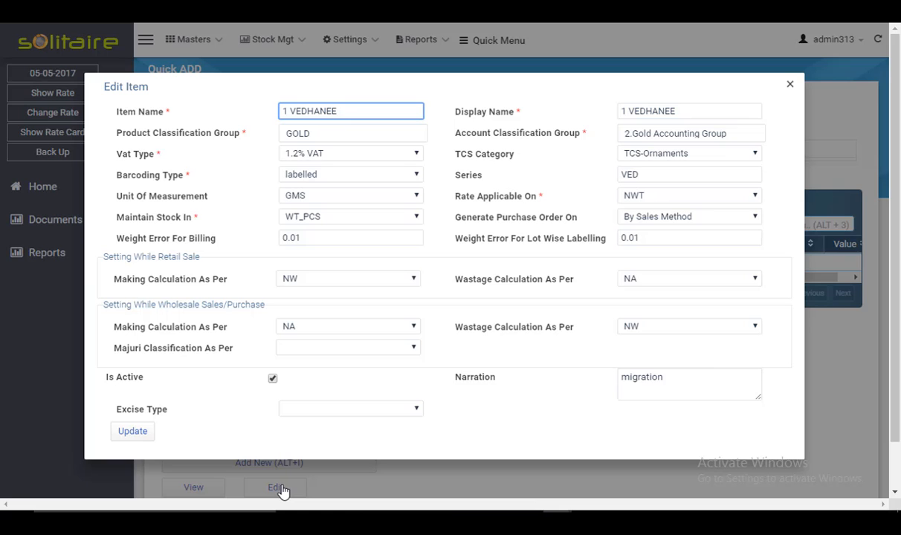
pyautogui.press('Escape')
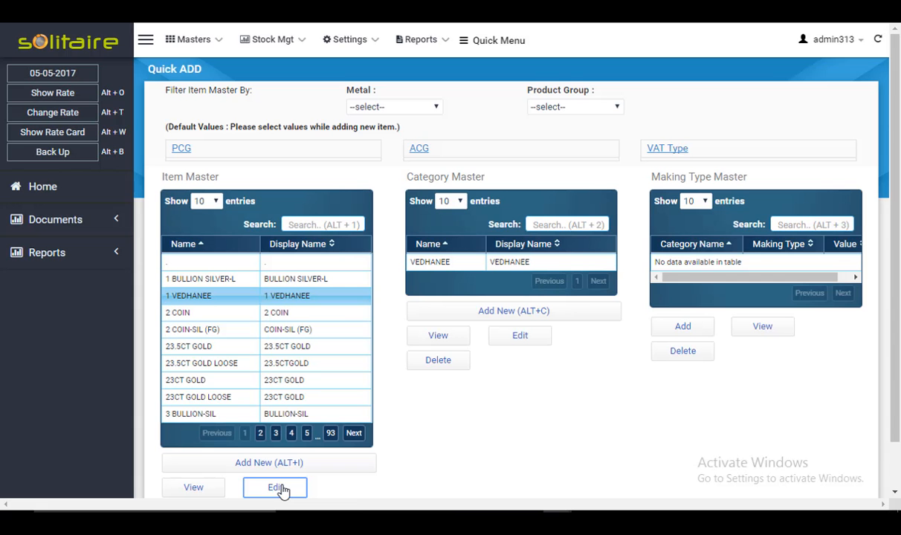
# Step: Search the item master for "gents an" and start a new item based on Gents ANGATHI
pyautogui.click(312, 224)
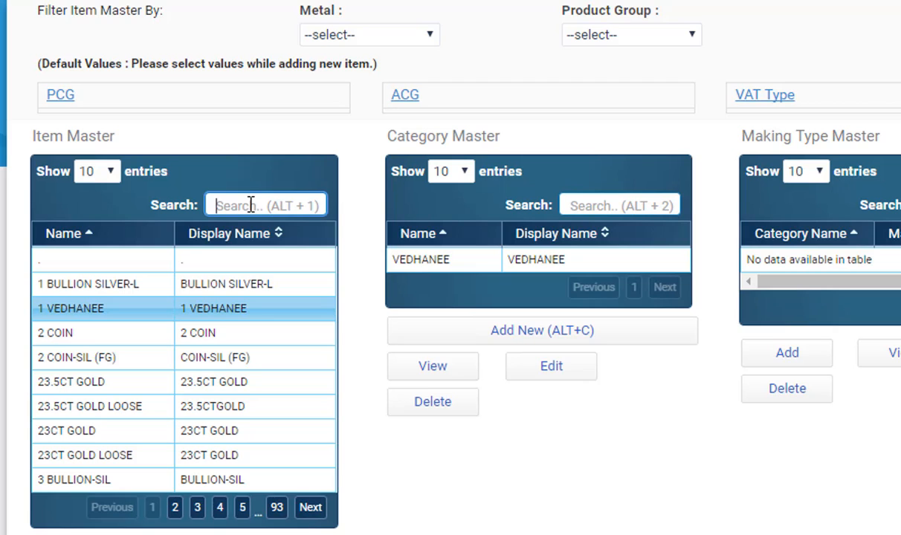
pyautogui.write('ge')
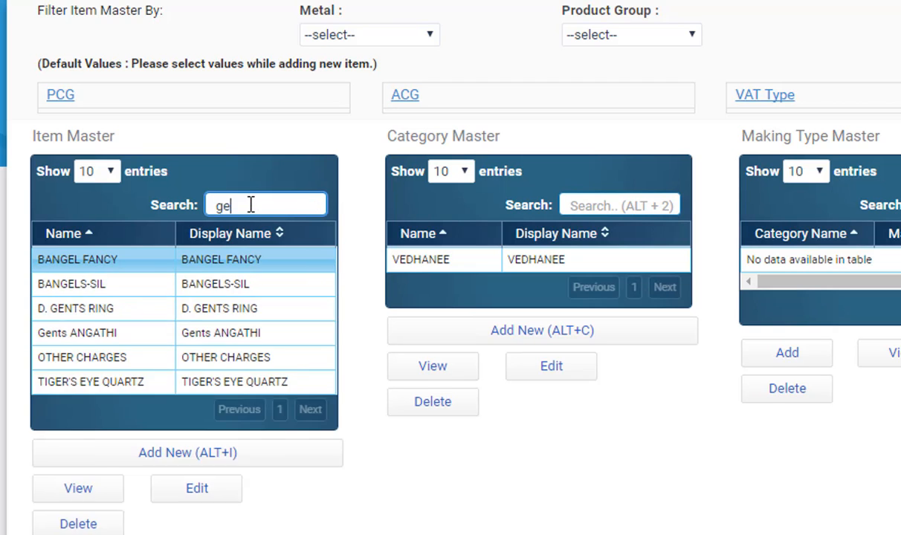
pyautogui.write('nts an')
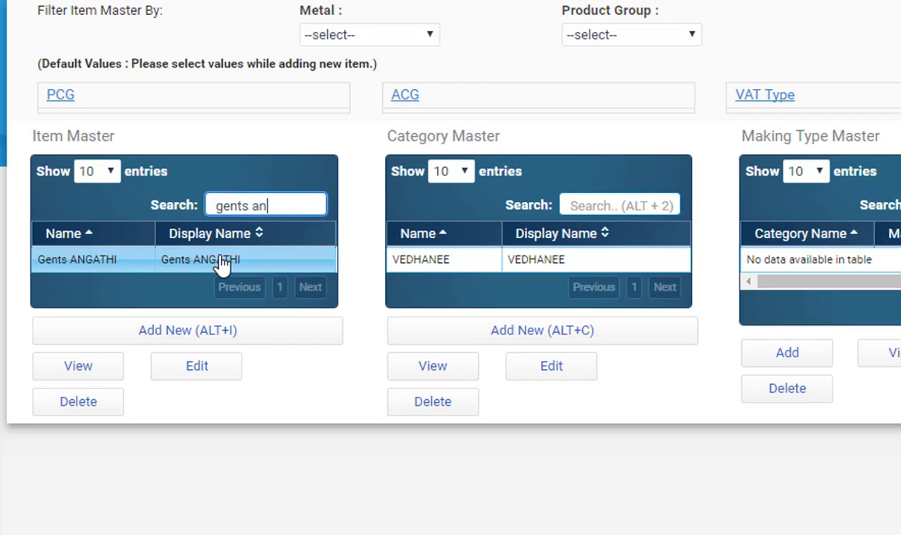
pyautogui.click(193, 339)
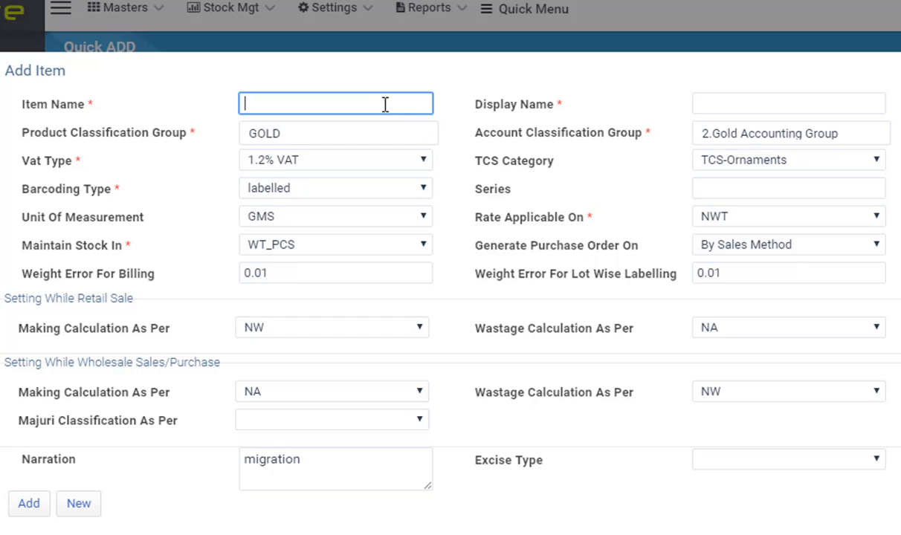
# Step: Add a new item named Ladies Angathi with the same display name
pyautogui.write('Ladies Angathi')
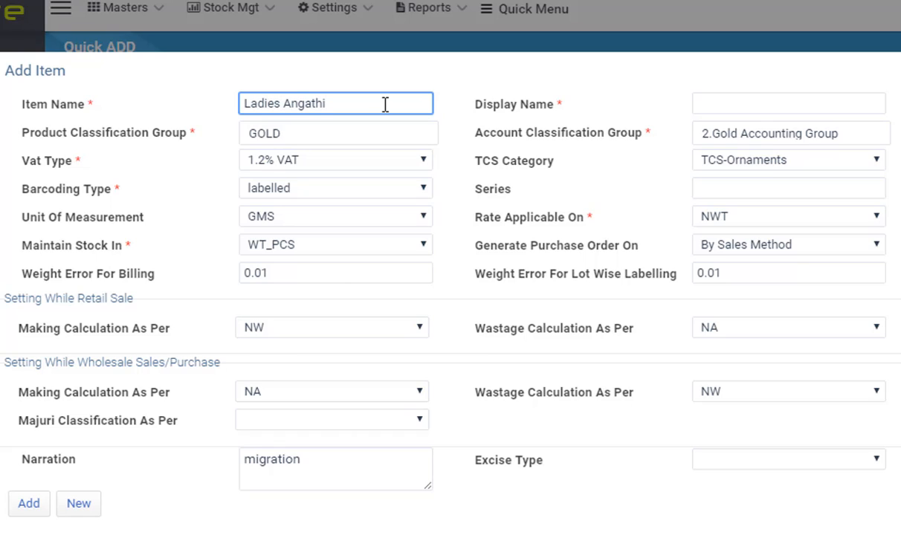
pyautogui.press('Tab')
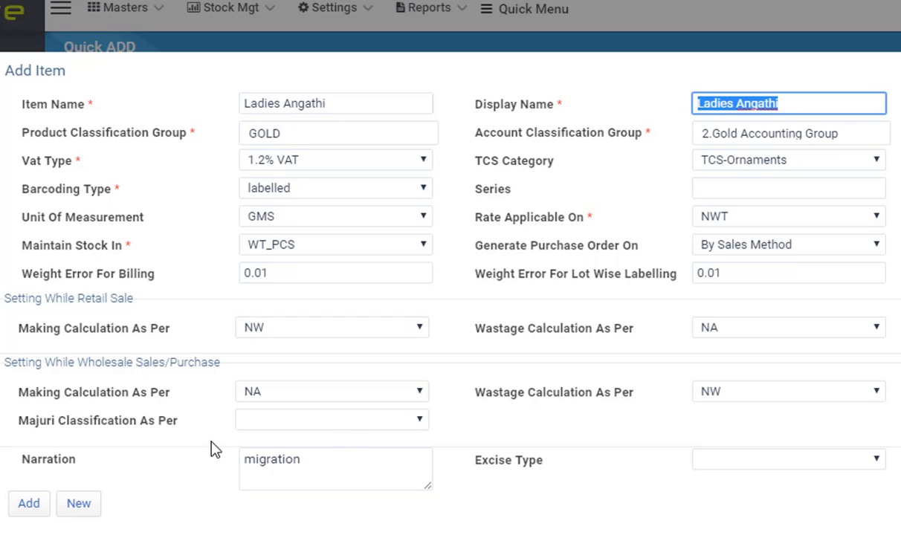
pyautogui.click(29, 505)
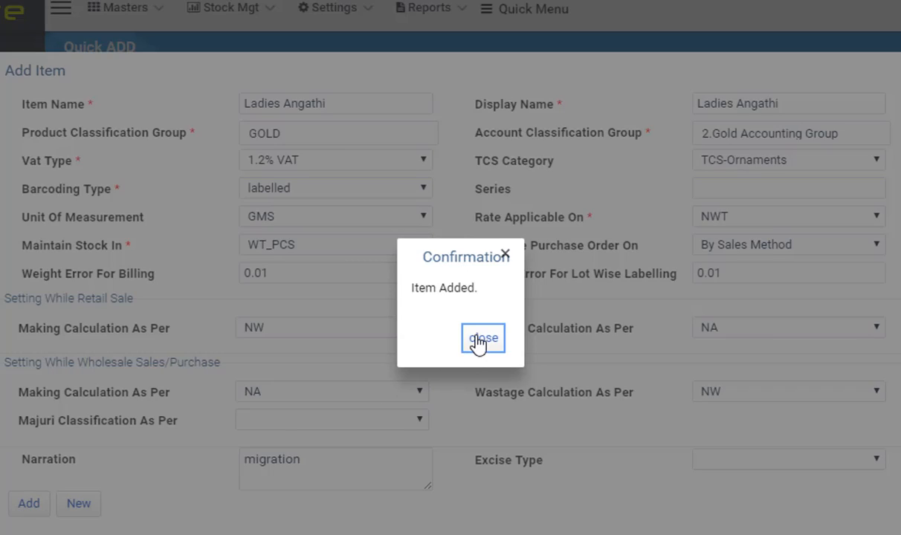
pyautogui.click(478, 339)
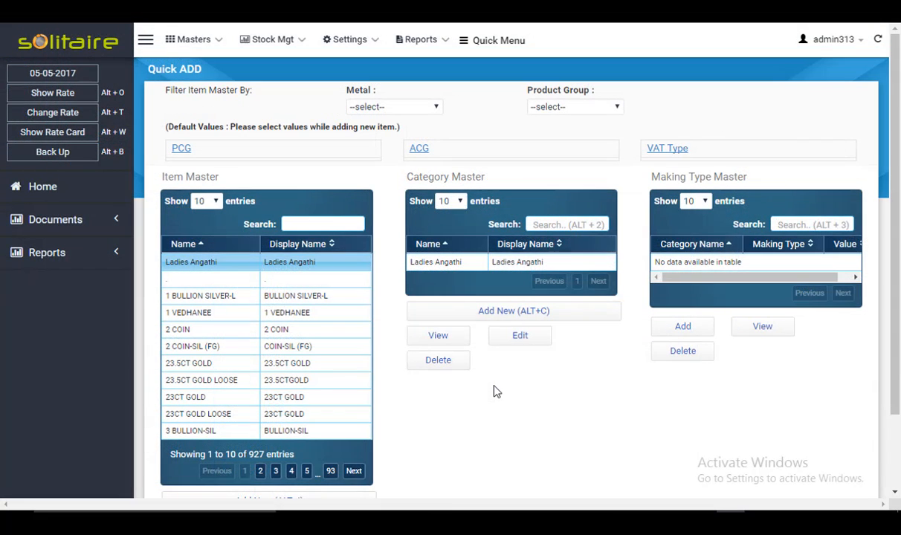
# Step: Rename the Ladies Angathi category to Fancy Angathi, updating both name and display name
pyautogui.click(470, 266)
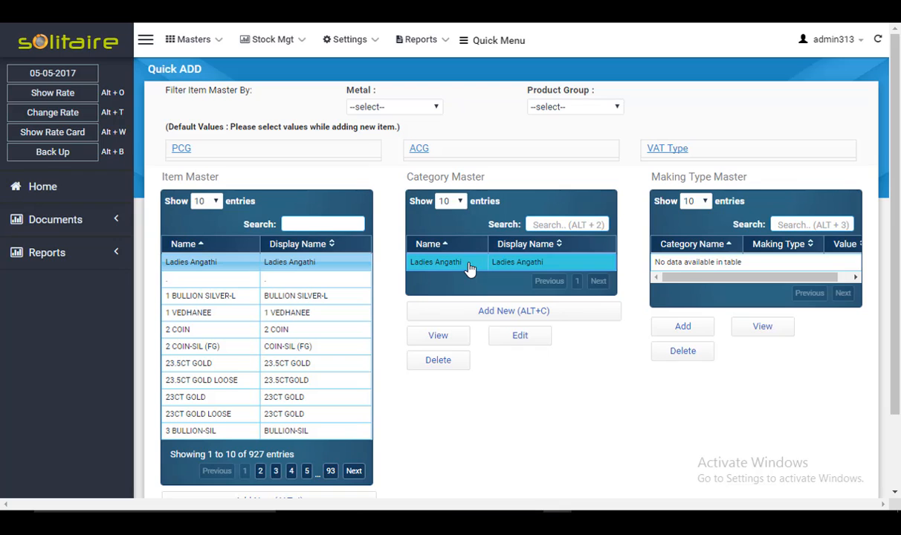
pyautogui.click(521, 337)
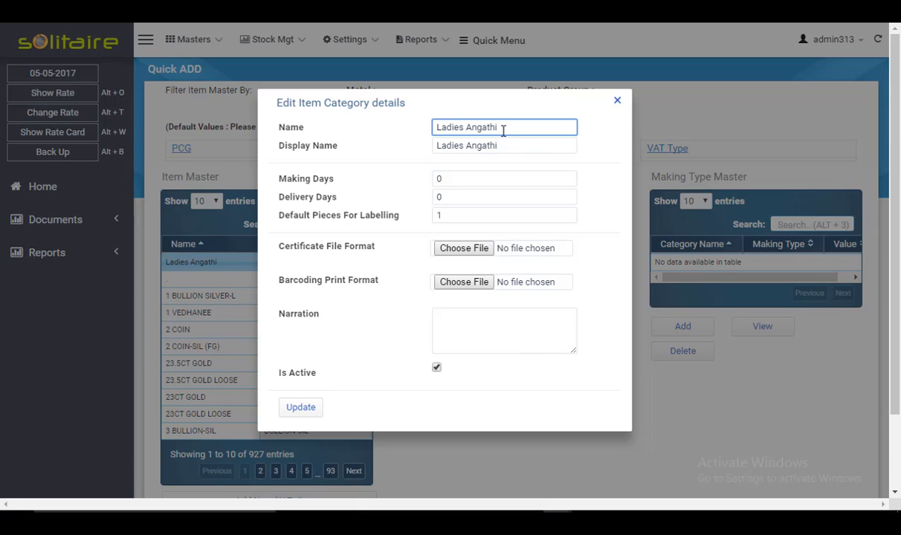
pyautogui.moveTo(503, 128); pyautogui.dragTo(432, 130)
pyautogui.write('F')
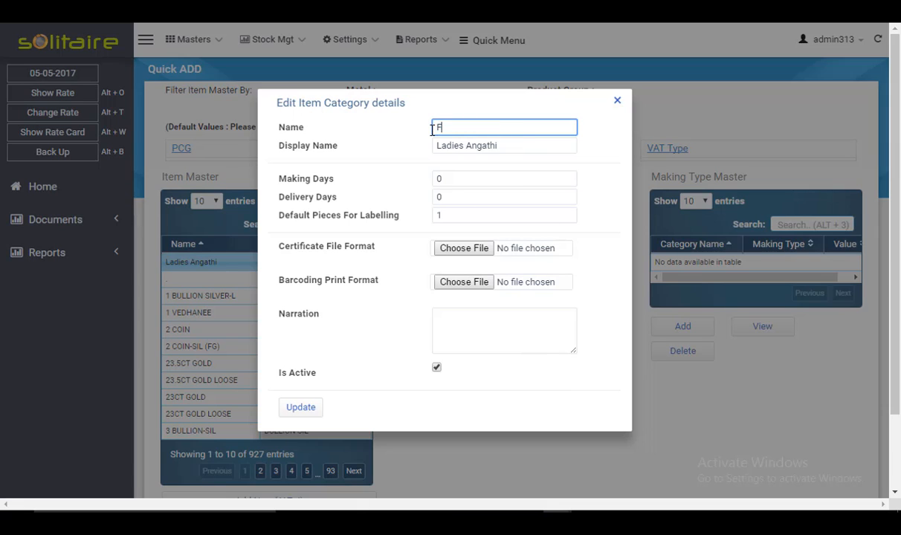
pyautogui.write('ancy Angathi')
pyautogui.press('Tab')
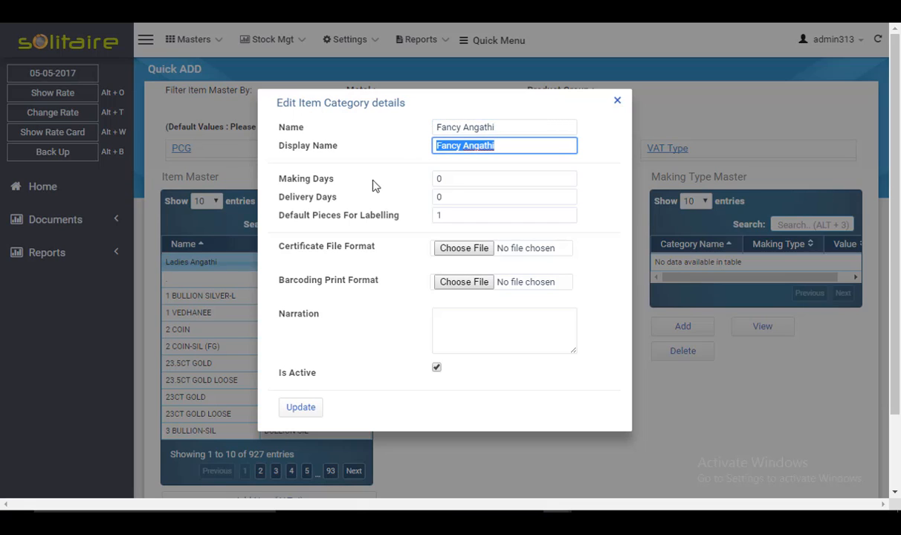
pyautogui.click(300, 411)
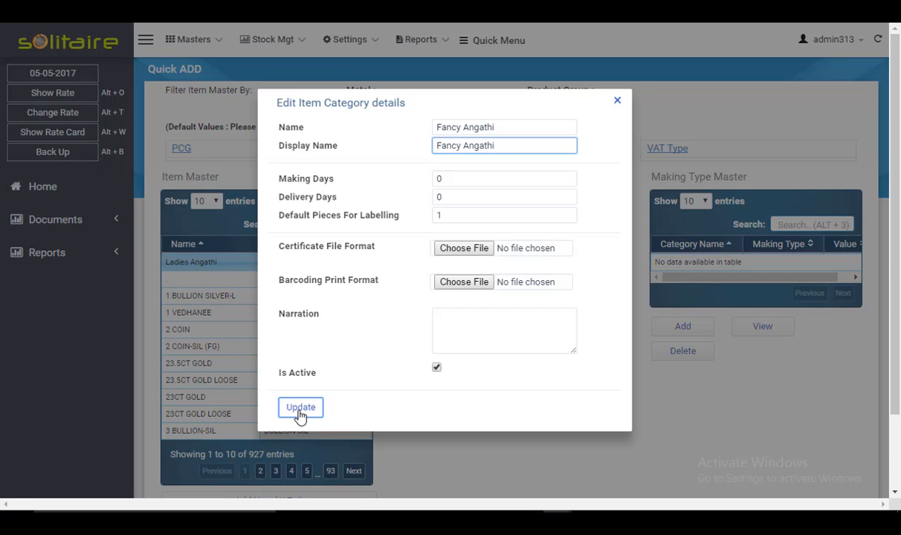
pyautogui.click(462, 286)
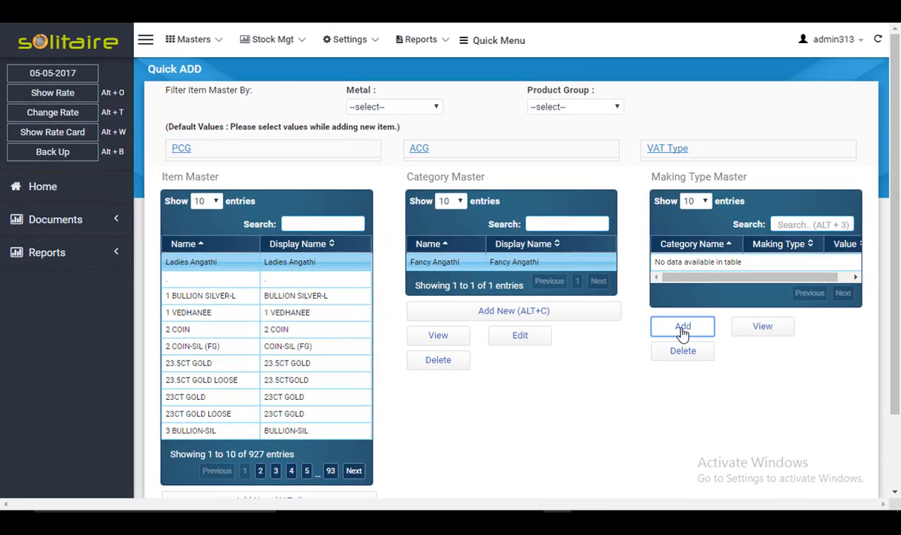
# Step: Open the categories-with-making dialog for Fancy Angathi and check the available making options
pyautogui.click(547, 368)
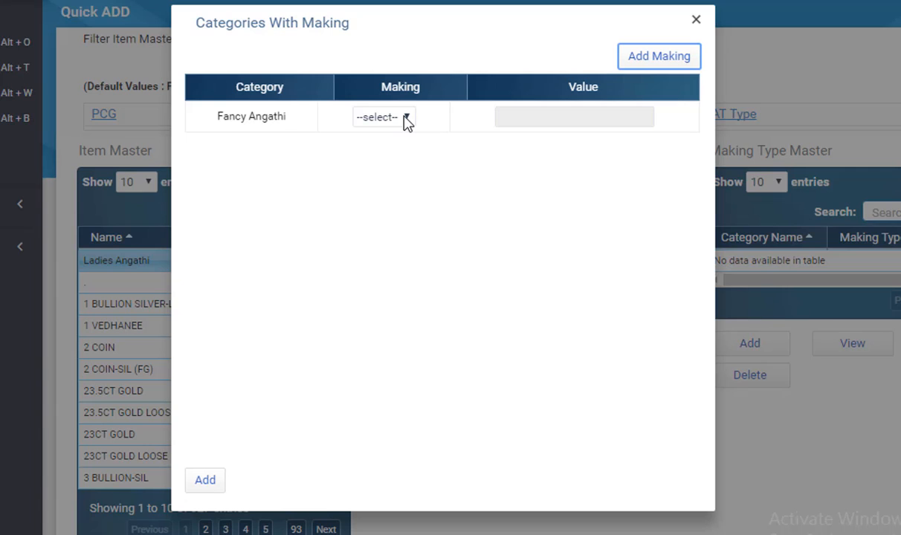
pyautogui.click(408, 119)
pyautogui.click(408, 119)
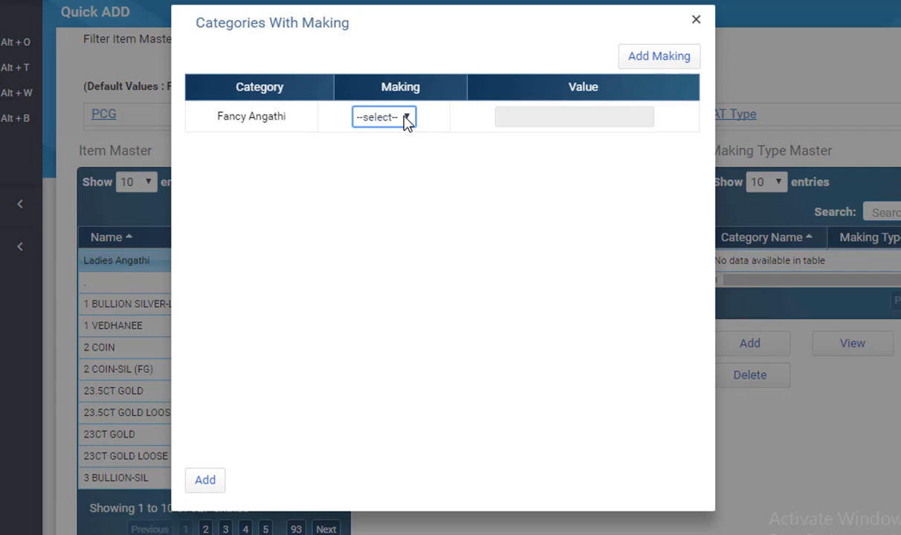
pyautogui.click(407, 119)
pyautogui.click(407, 119)
# Step: Create a new making M250 with Making enabled, calculated per Nwt, value 250
pyautogui.click(657, 59)
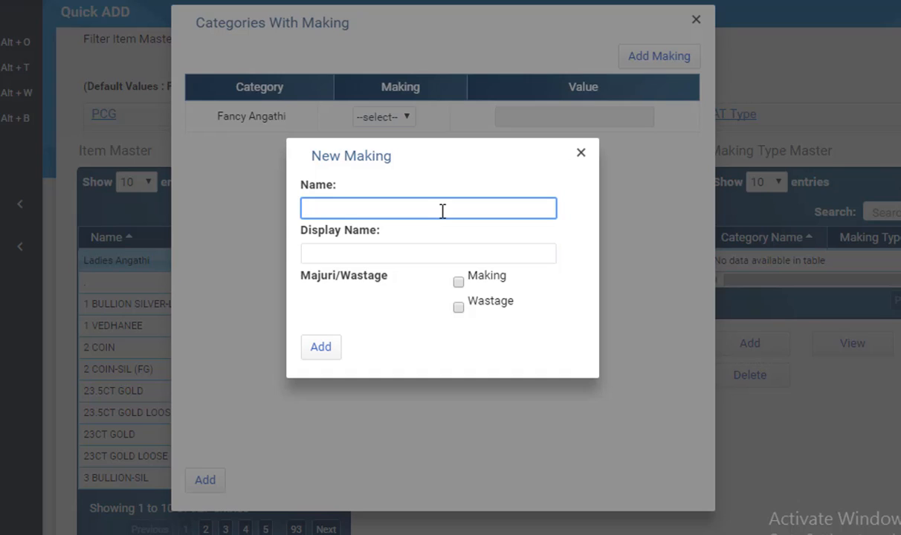
pyautogui.write('M250')
pyautogui.press('Tab')
pyautogui.press('Tab')
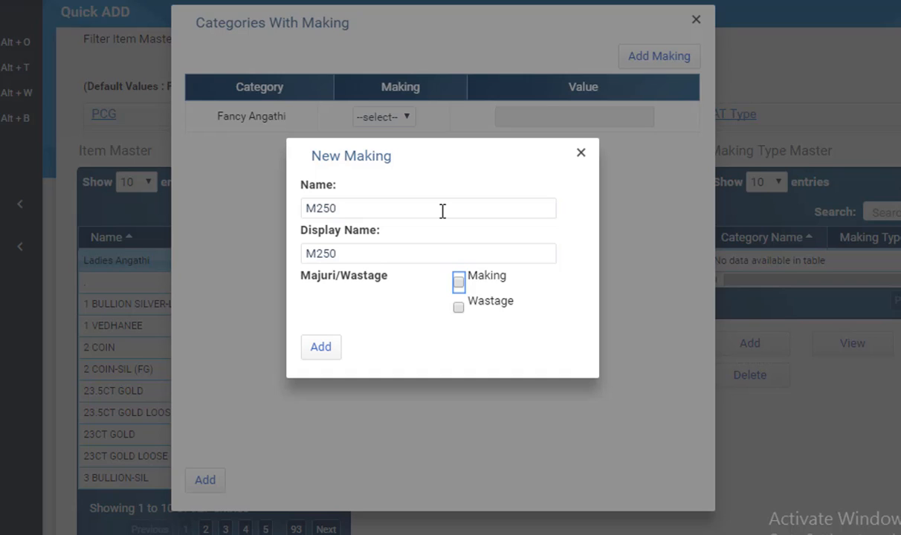
pyautogui.press('space')
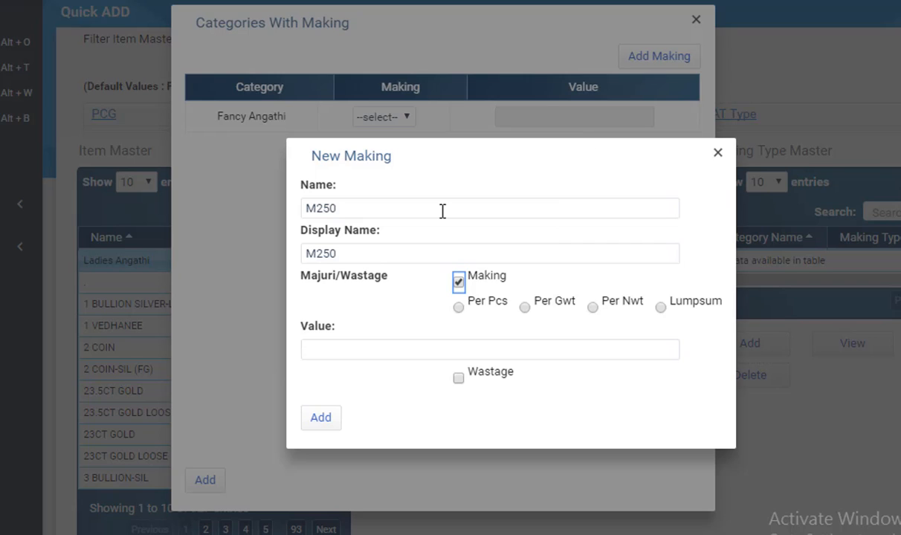
pyautogui.click(593, 308)
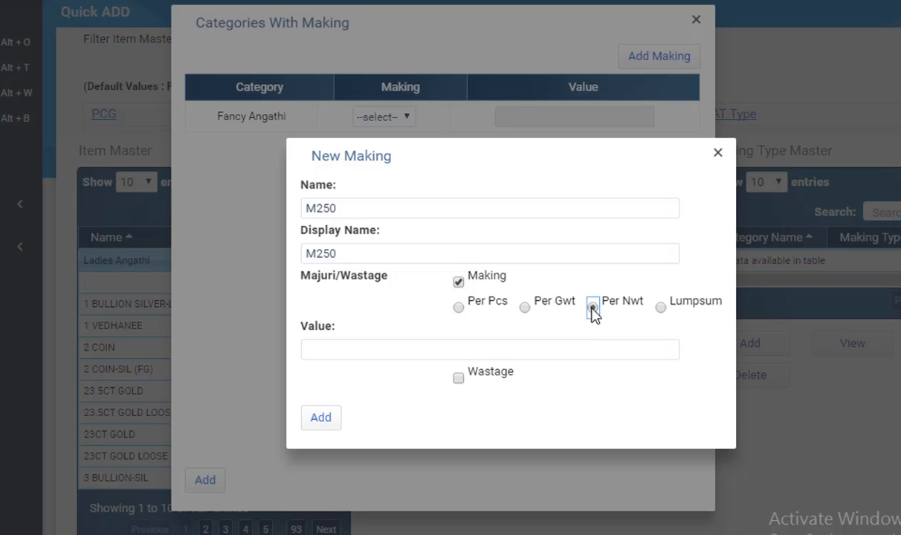
pyautogui.click(562, 349)
pyautogui.write('250')
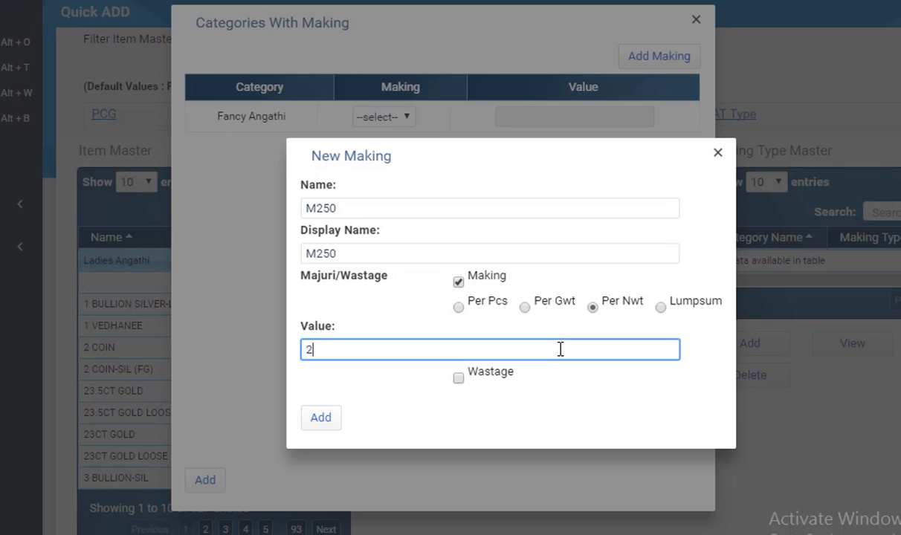
pyautogui.click(328, 421)
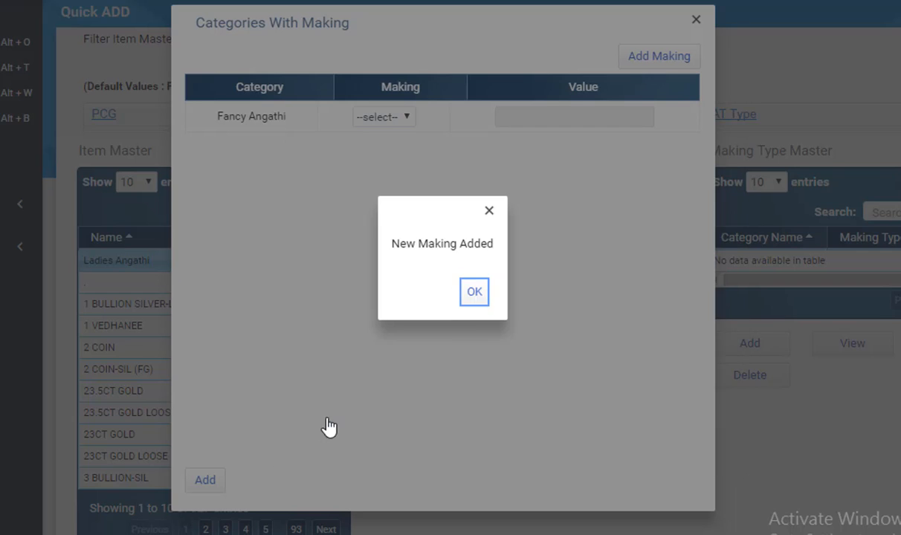
pyautogui.click(476, 292)
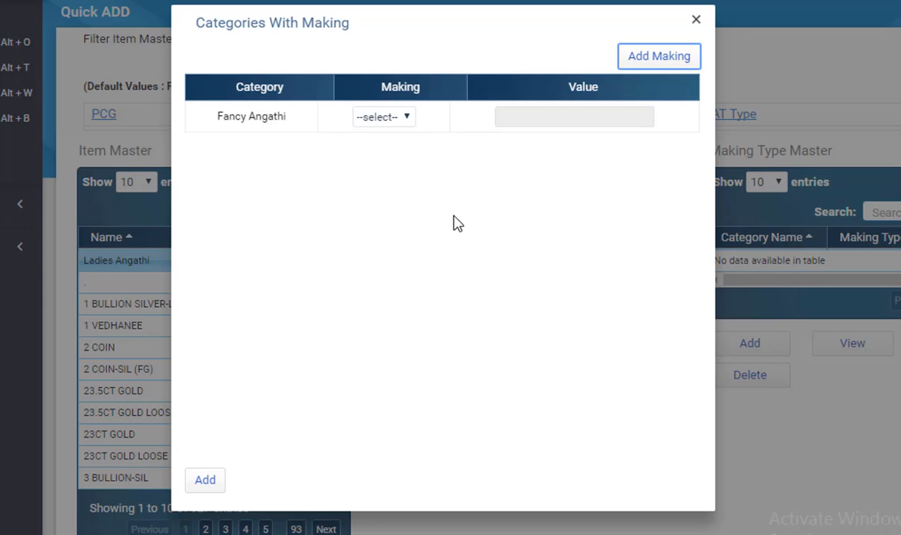
# Step: Assign making M250 to the Fancy Angathi category and review its value in the Making Type Master
pyautogui.click(408, 117)
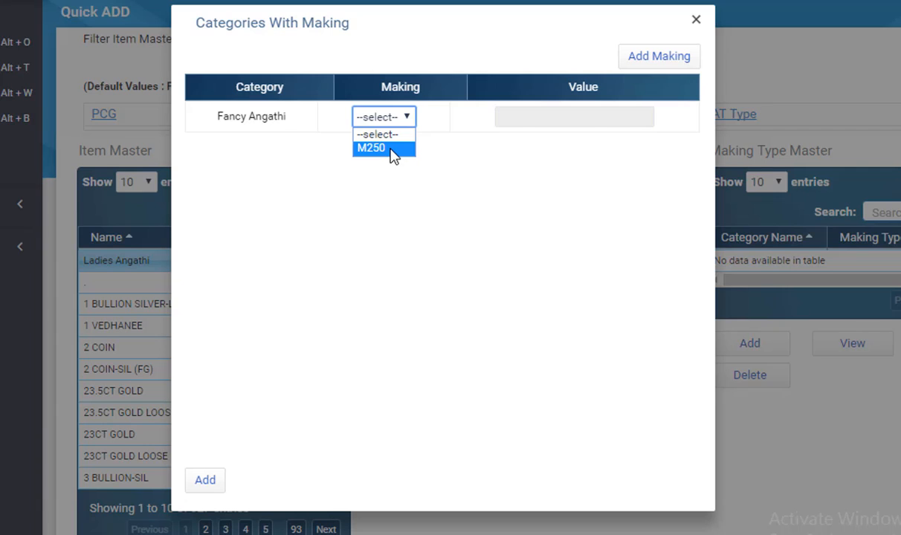
pyautogui.click(372, 148)
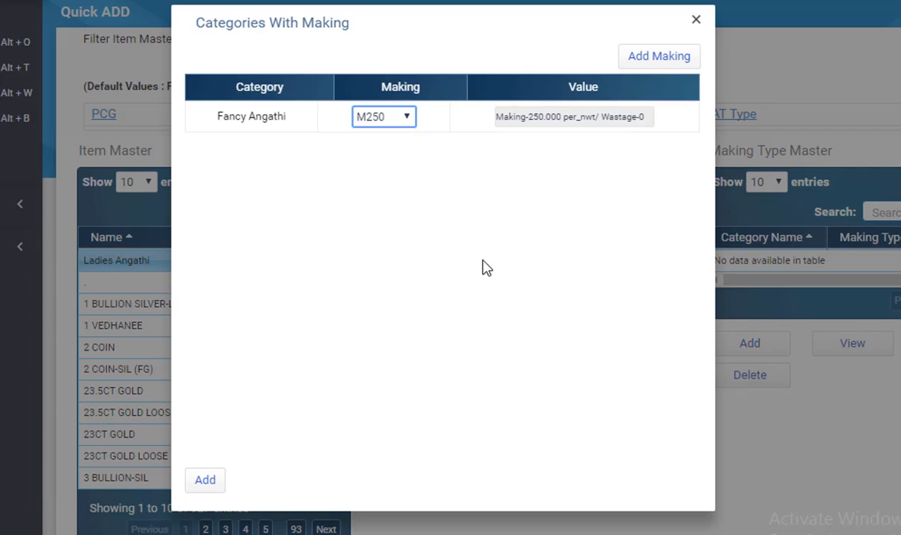
pyautogui.click(207, 482)
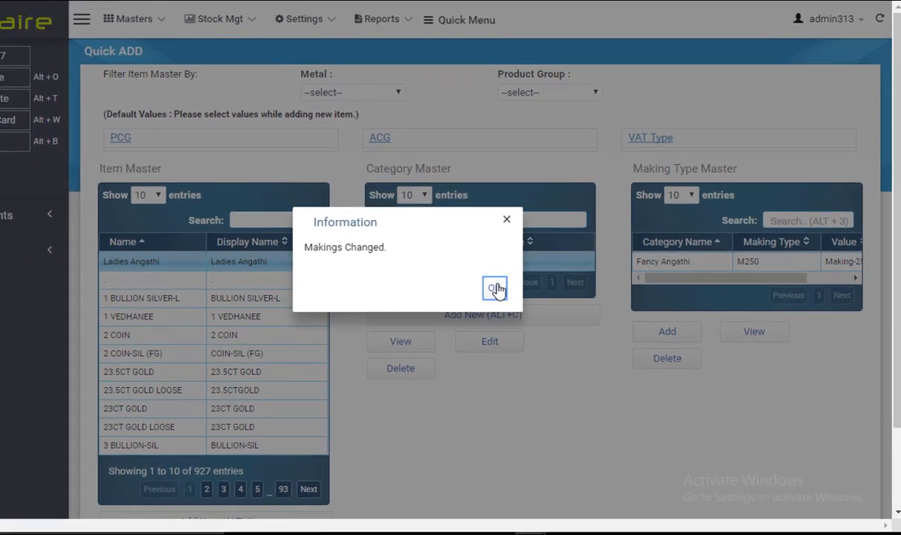
pyautogui.click(527, 287)
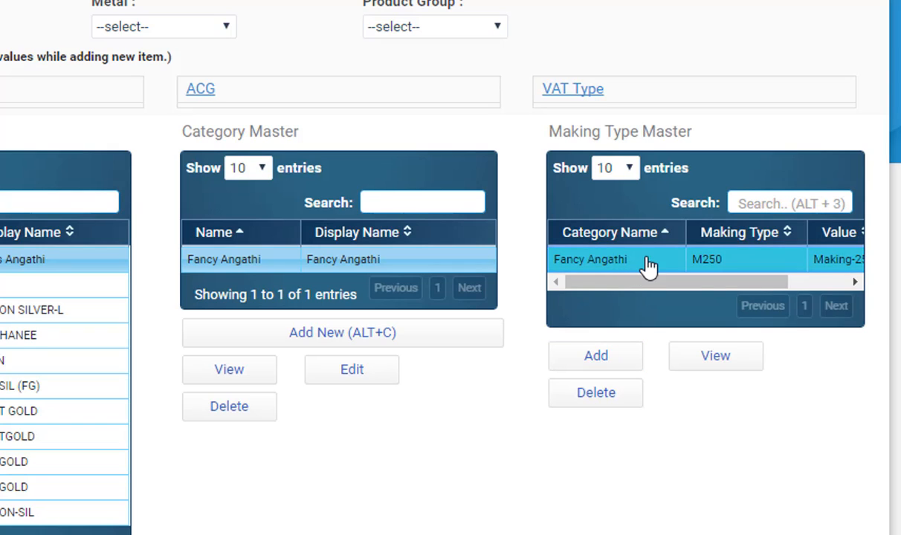
pyautogui.moveTo(743, 282); pyautogui.dragTo(784, 290)
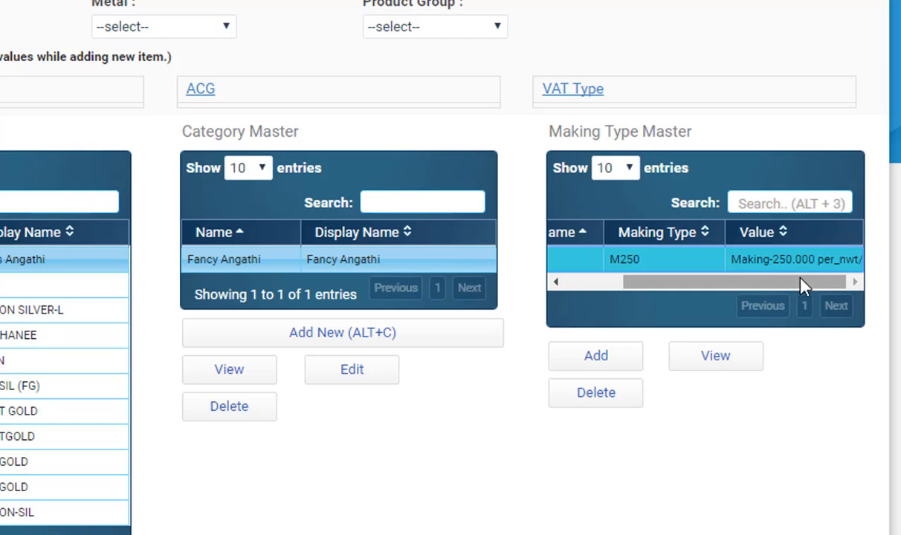
pyautogui.moveTo(742, 287); pyautogui.dragTo(688, 292)
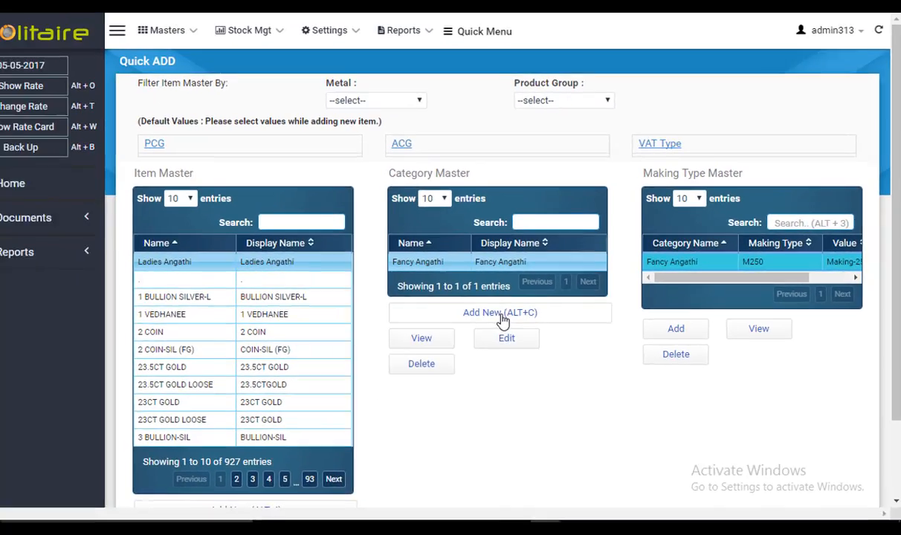
# Step: Add a new item category named Calcutti Angathi, with the same display name, and close the dialog
pyautogui.click(376, 333)
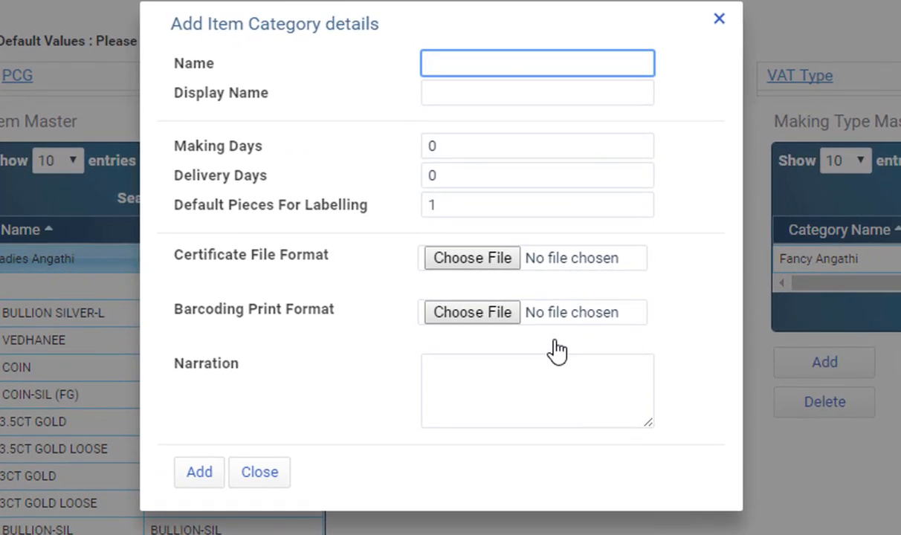
pyautogui.write('Calcutti Angathio')
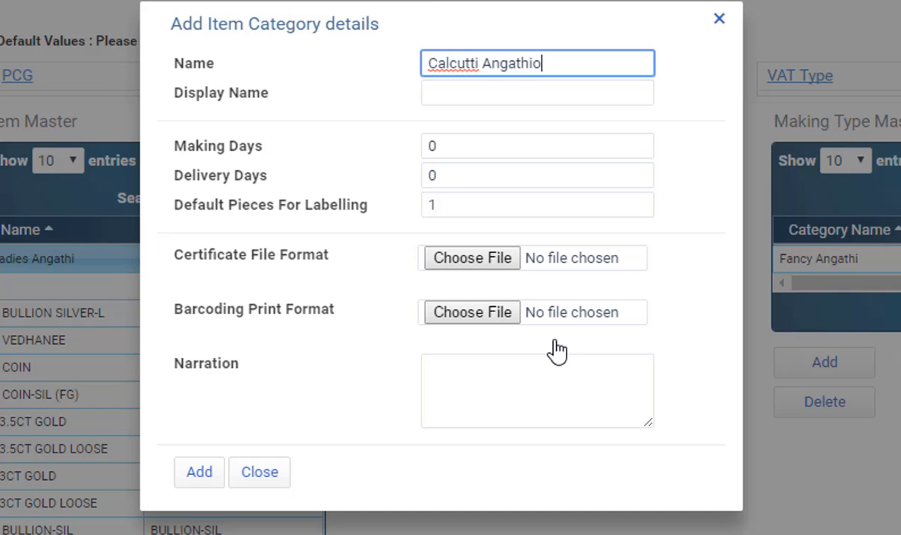
pyautogui.press('BackSpace')
pyautogui.press('Tab')
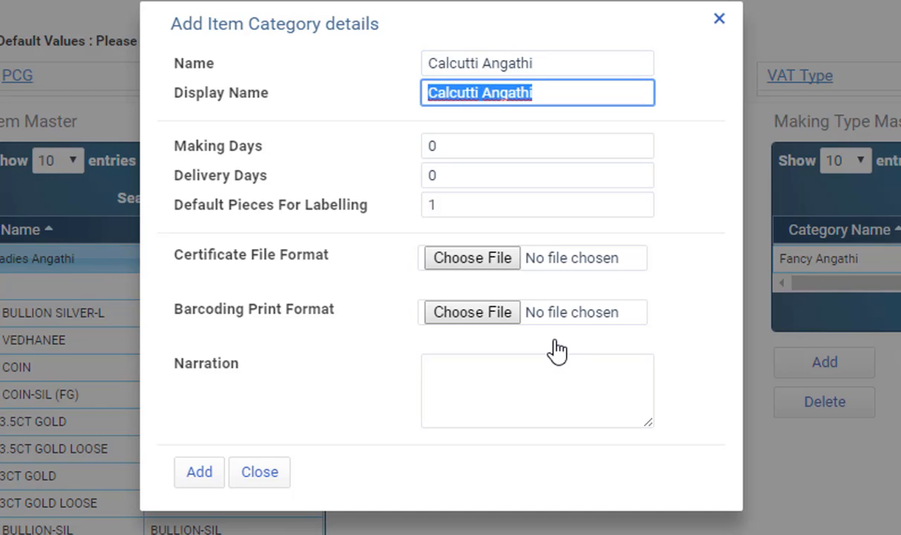
pyautogui.click(195, 473)
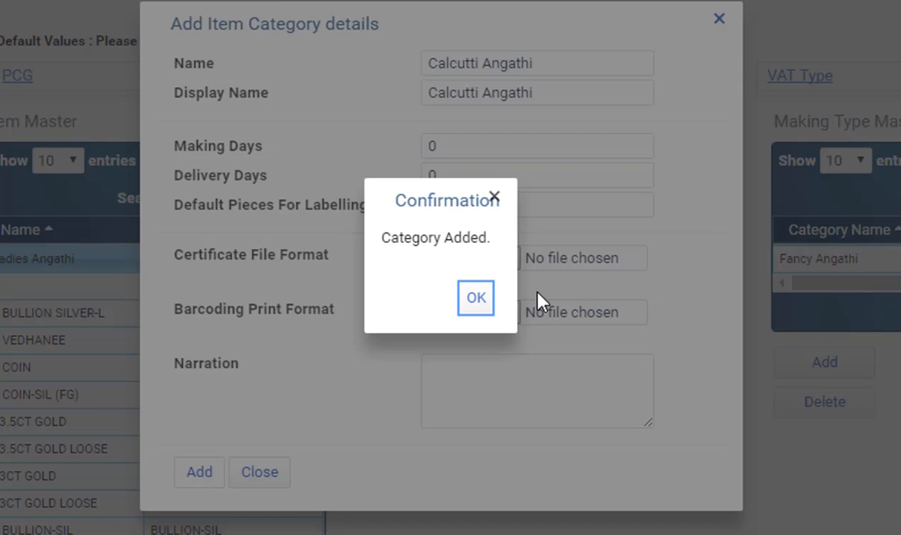
pyautogui.click(475, 299)
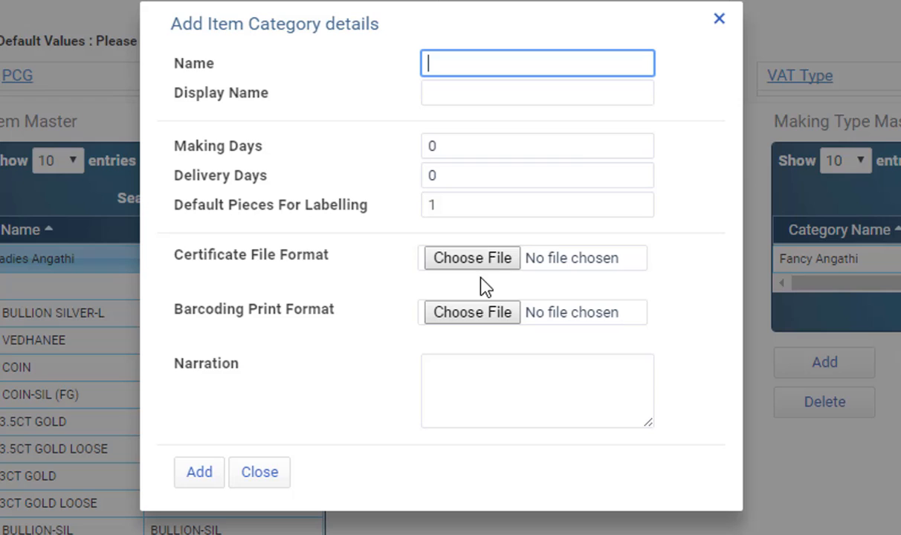
pyautogui.click(719, 19)
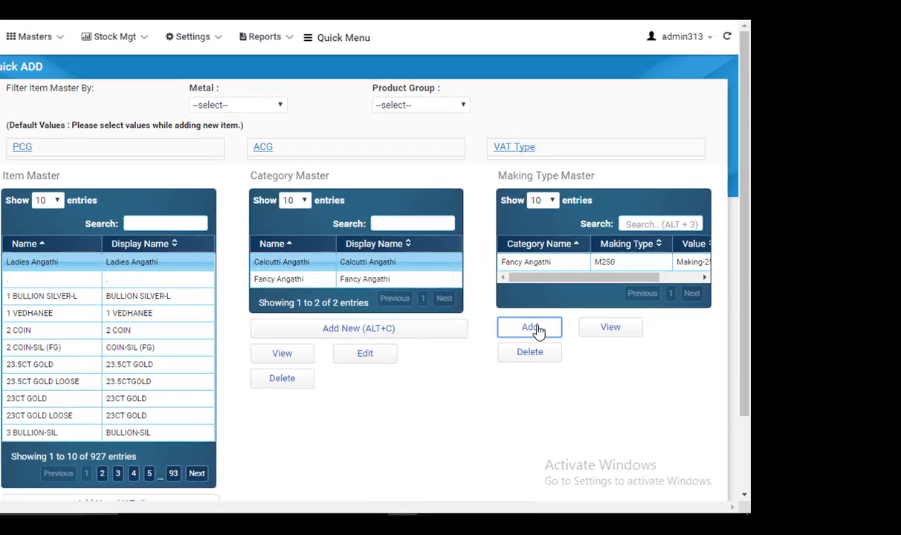
# Step: Create a new making M300 with Making enabled, calculated per Nwt, value 300
pyautogui.click(593, 370)
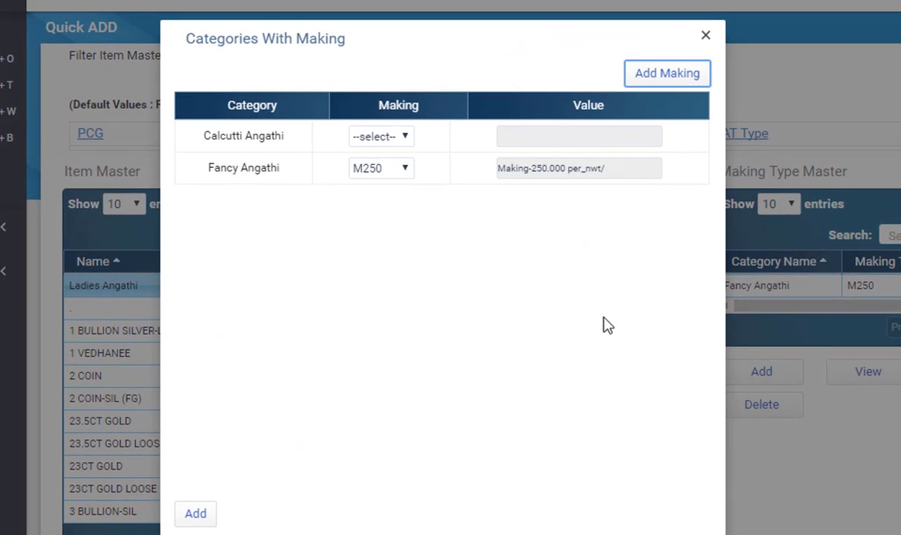
pyautogui.click(653, 78)
pyautogui.write('M3')
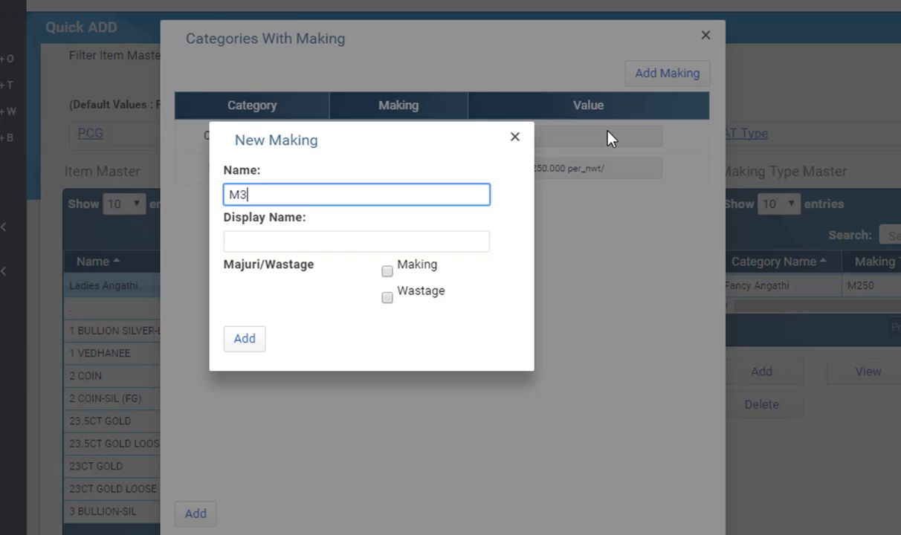
pyautogui.write('00')
pyautogui.press('Tab')
pyautogui.press('Tab')
pyautogui.press('space')
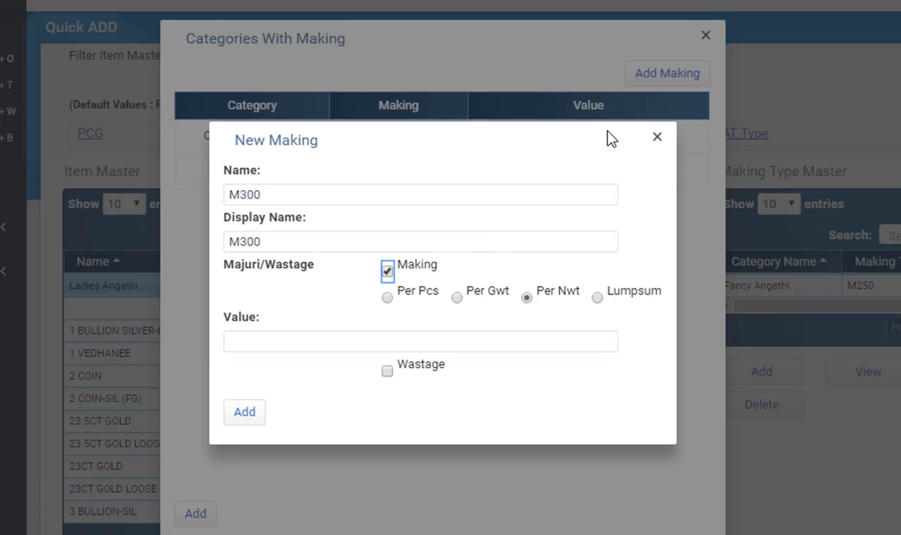
pyautogui.click(494, 348)
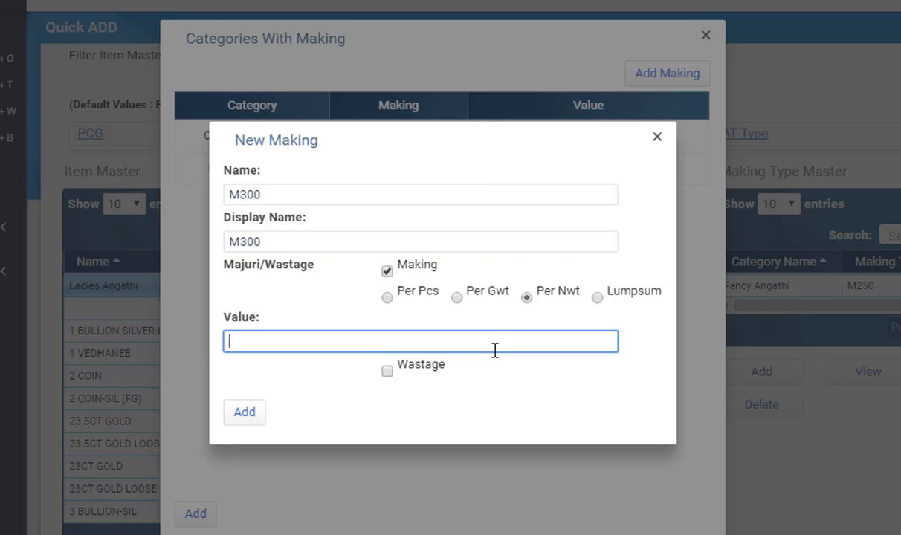
pyautogui.write('300')
pyautogui.press('Tab')
pyautogui.press('Tab')
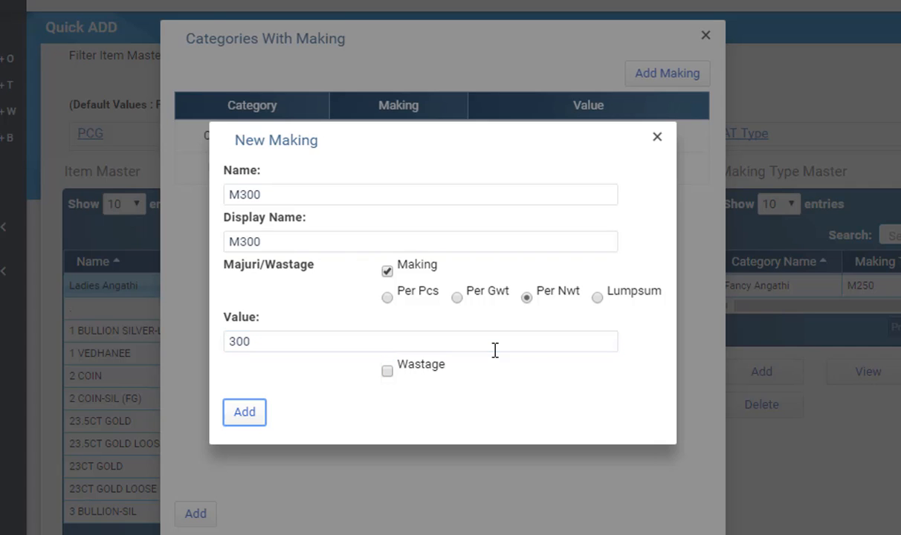
pyautogui.press('Return')
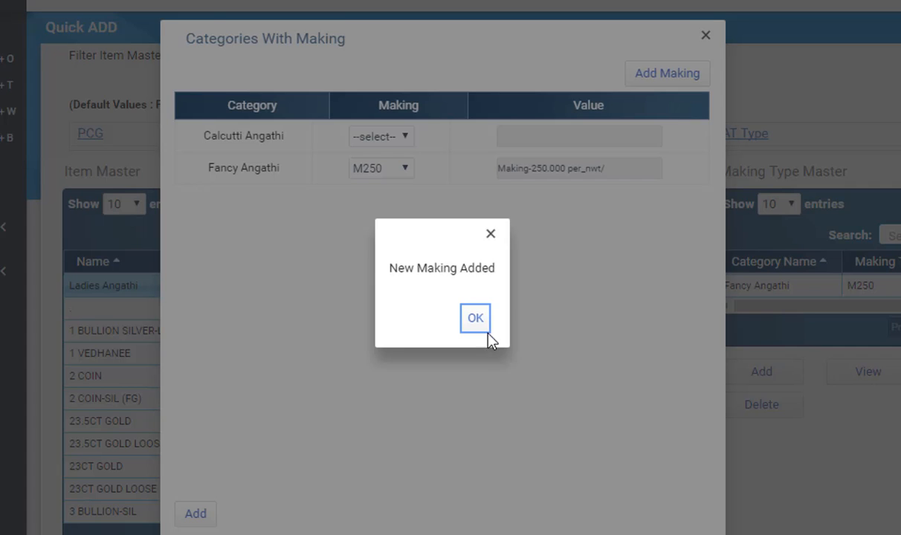
pyautogui.click(472, 319)
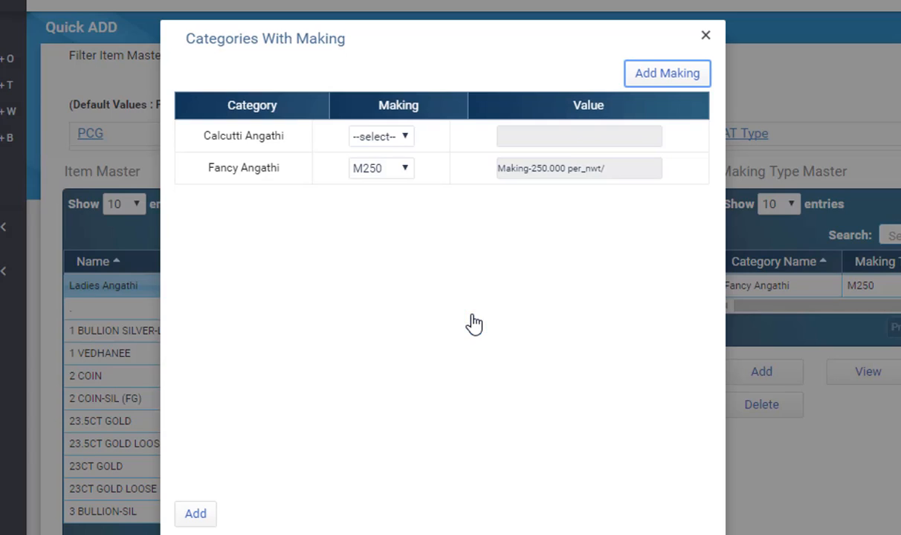
# Step: Assign making M300 to the Calcutti Angathi category and review its value in the Making Type Master
pyautogui.click(394, 144)
pyautogui.click(388, 186)
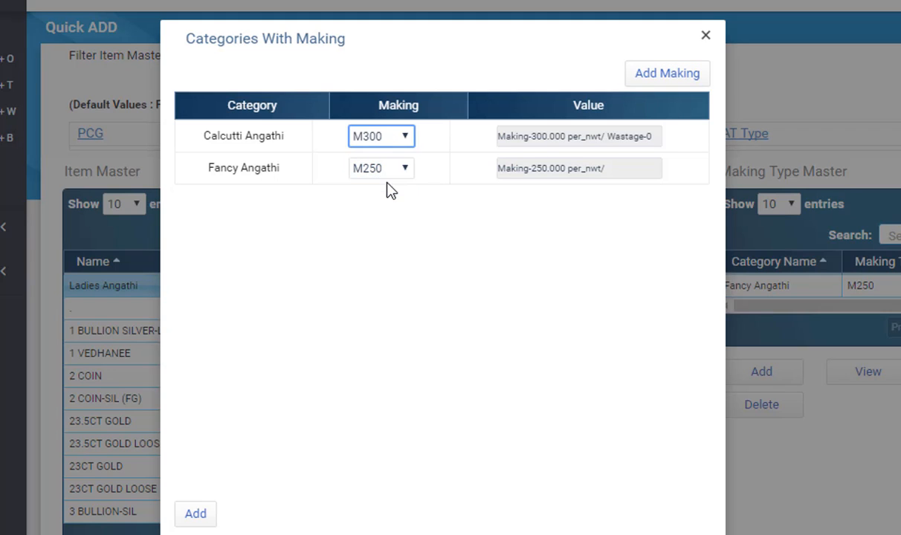
pyautogui.click(195, 514)
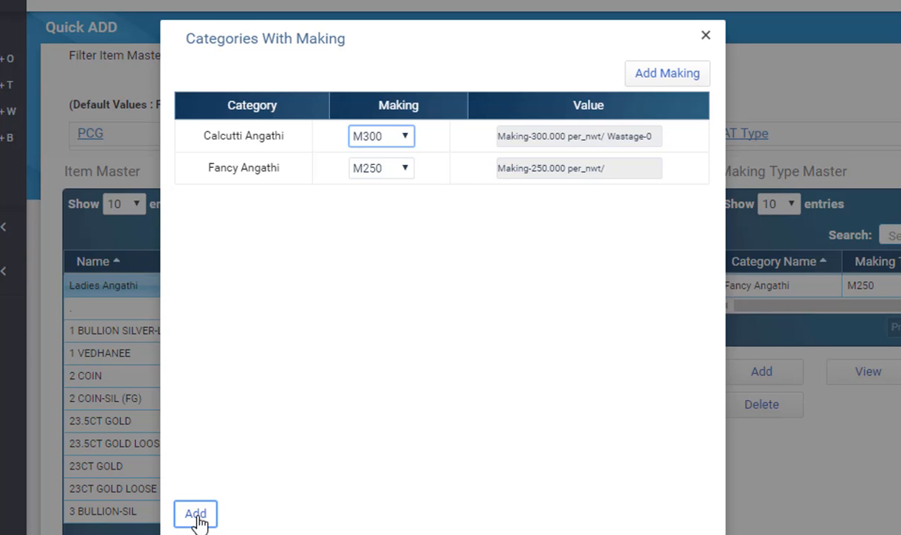
pyautogui.click(548, 320)
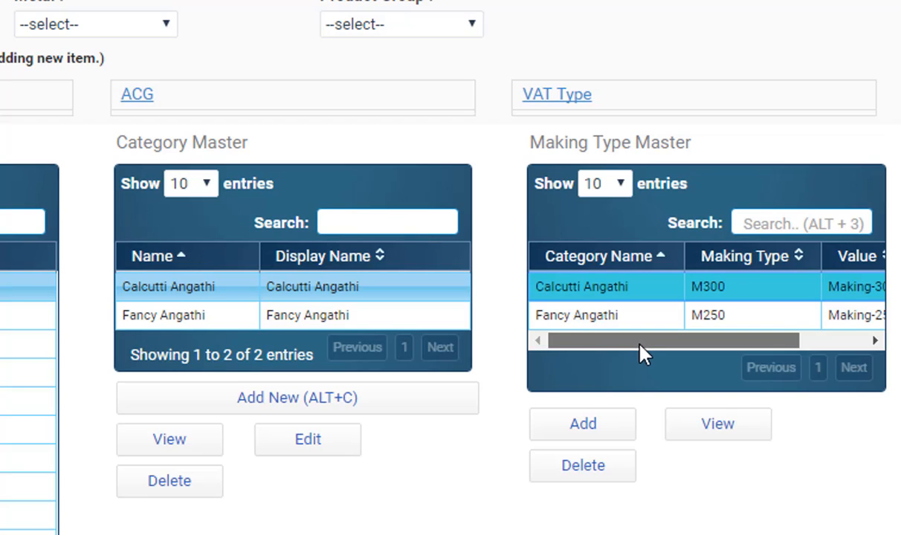
pyautogui.moveTo(639, 344)
pyautogui.mouseDown()
pyautogui.moveTo(688, 346)
pyautogui.moveTo(640, 346)
pyautogui.mouseUp()
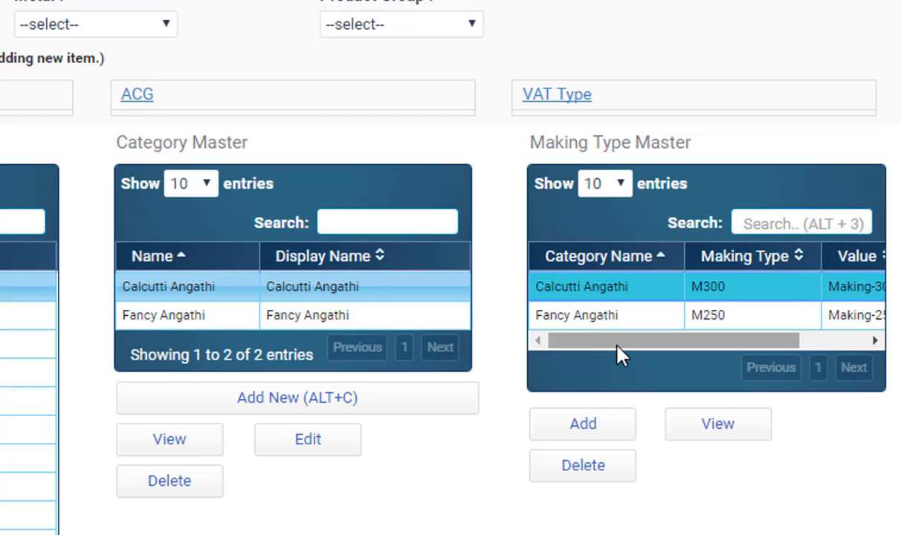
pyautogui.moveTo(621, 355); pyautogui.dragTo(665, 354)
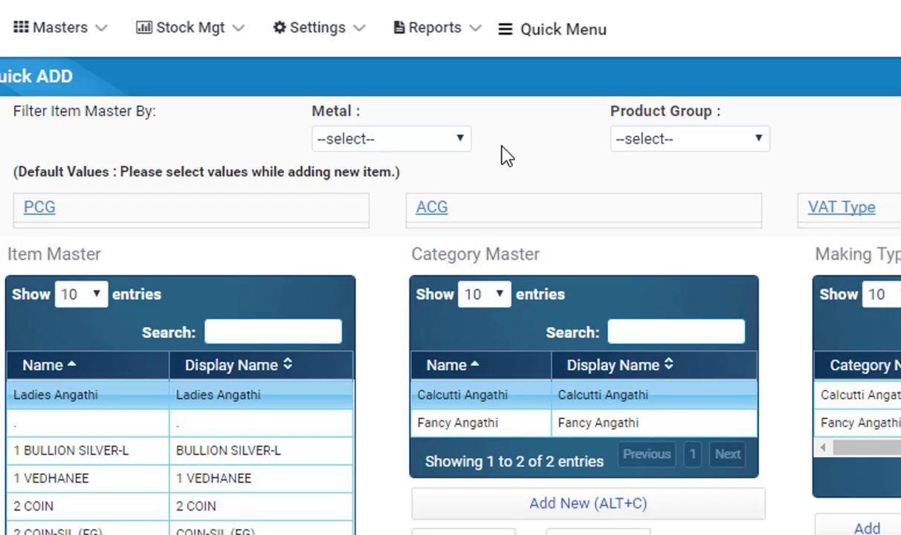
# Step: Filter the Item Master list by metal Gold and product group GOLD
pyautogui.click(461, 140)
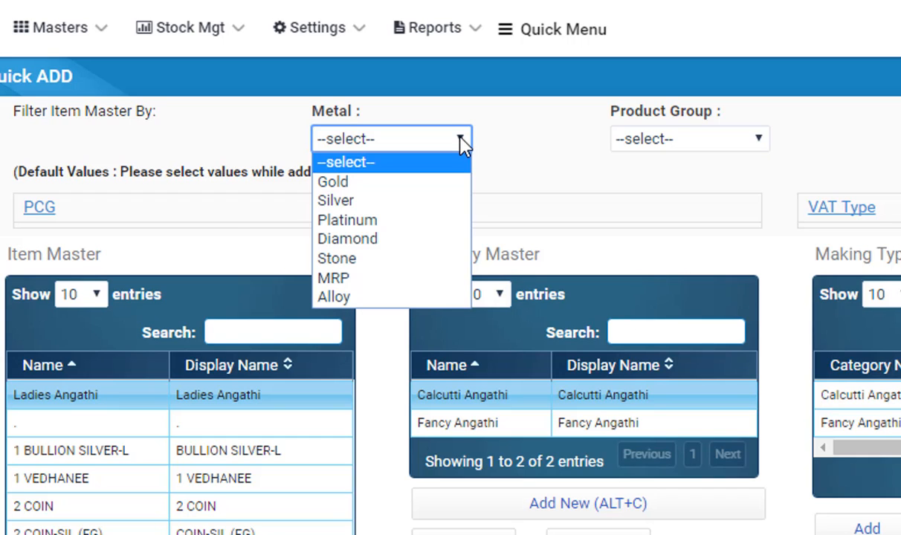
pyautogui.click(767, 145)
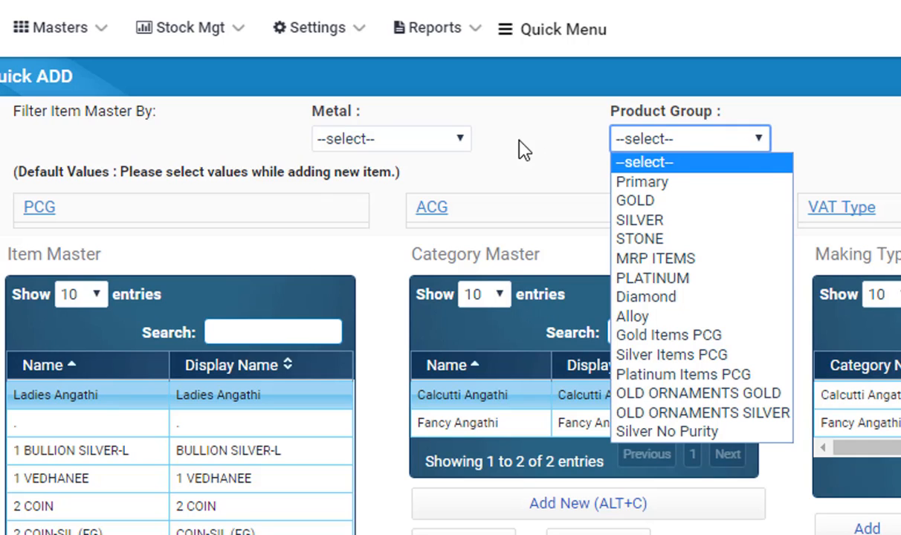
pyautogui.click(461, 141)
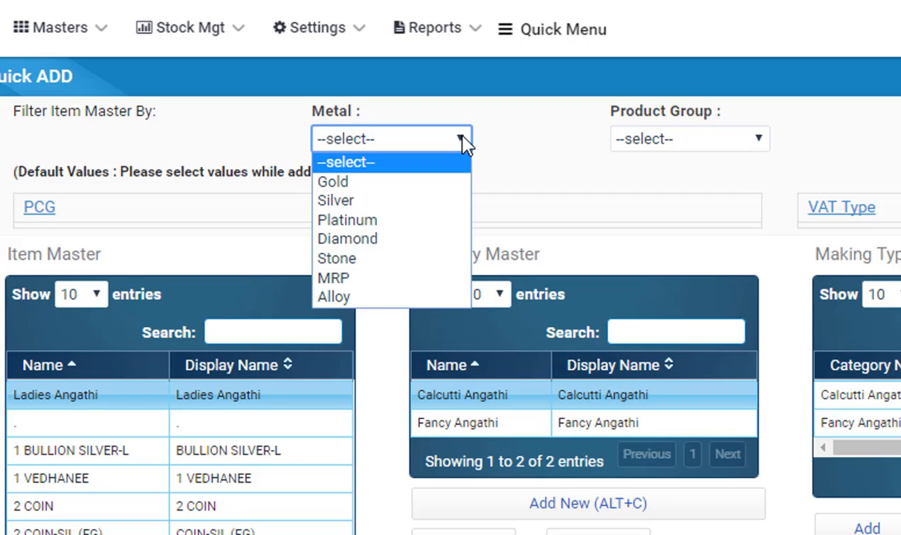
pyautogui.click(399, 183)
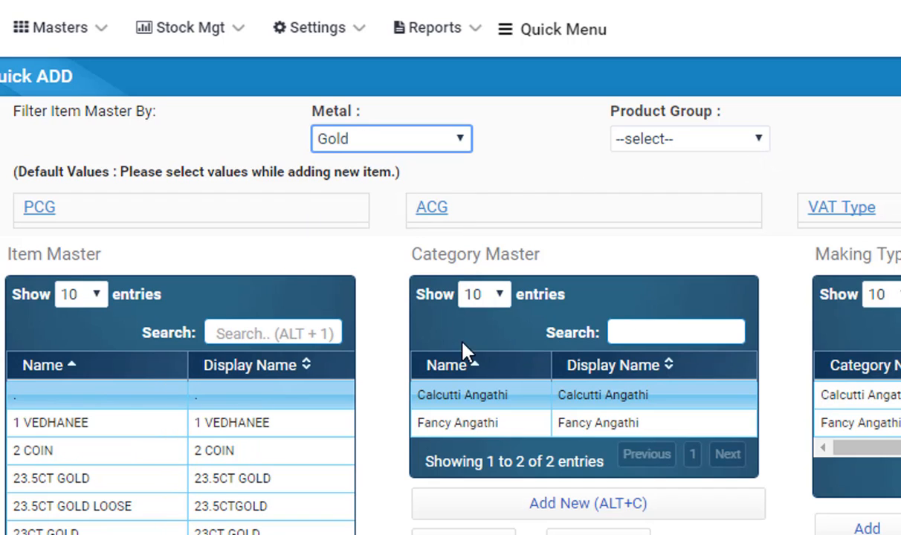
pyautogui.click(756, 142)
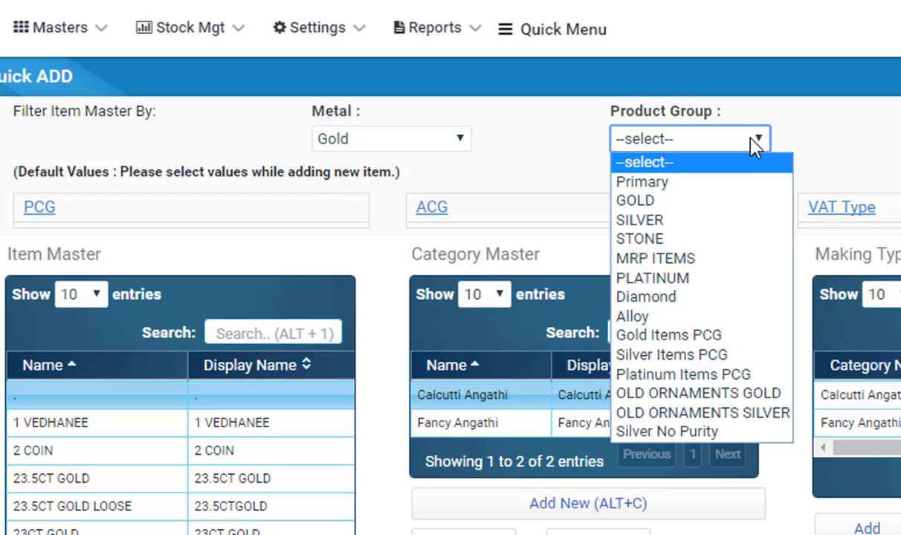
pyautogui.click(751, 207)
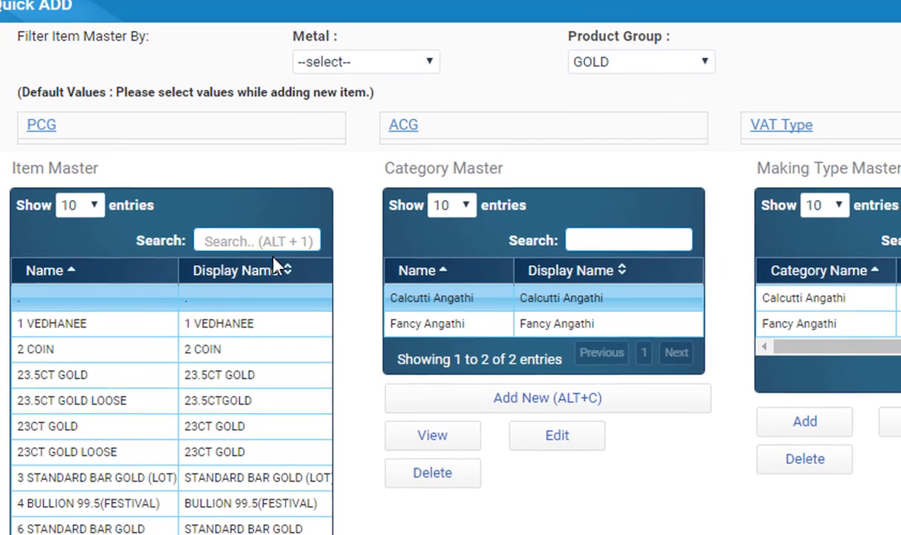
pyautogui.click(269, 418)
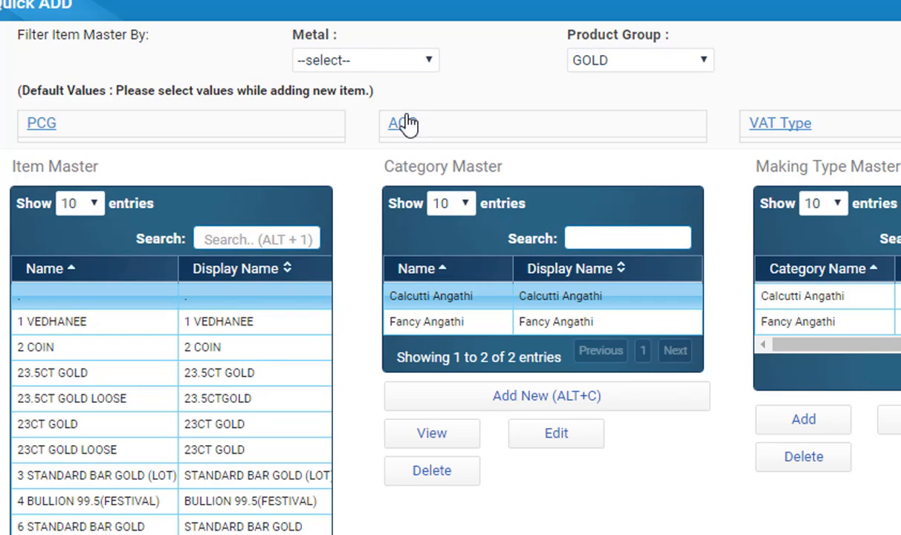
pyautogui.click(430, 64)
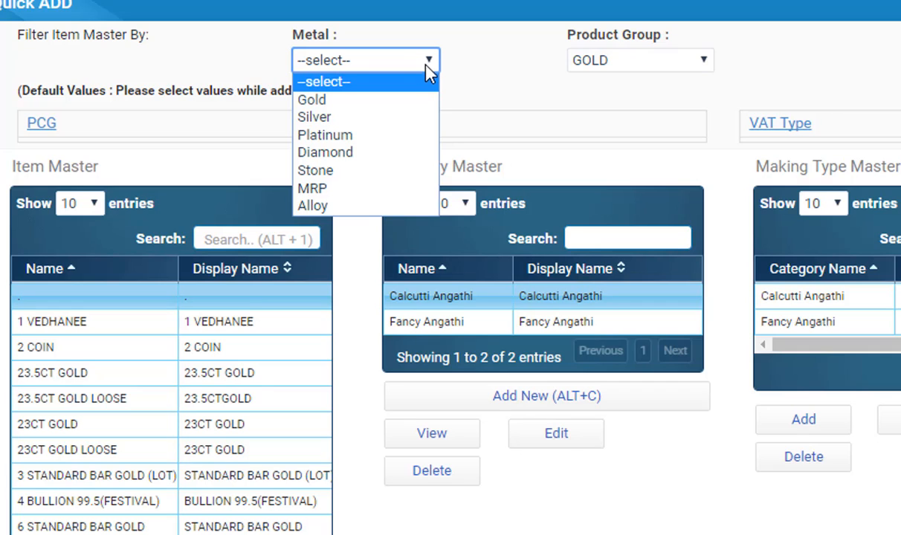
pyautogui.click(410, 118)
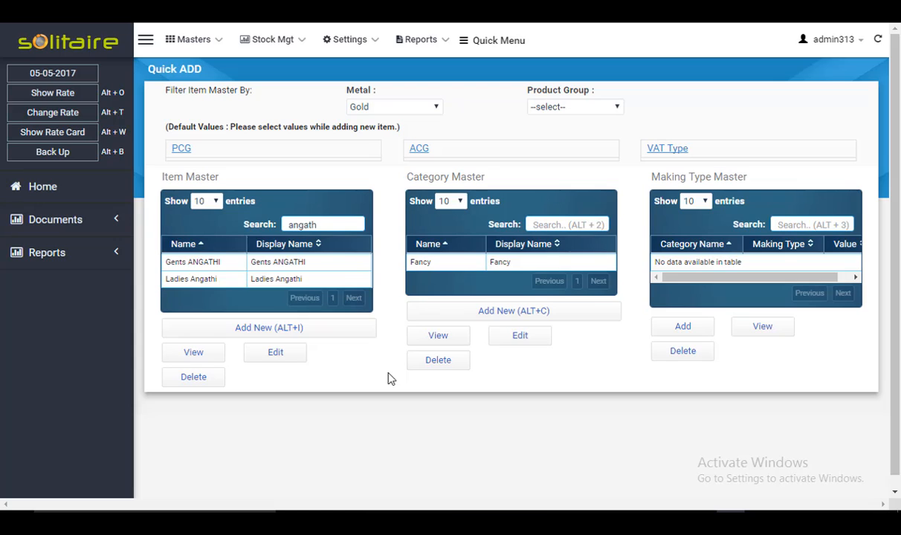
# Step: Start adding a new item named Baal Angathi with the same display name
pyautogui.click(342, 333)
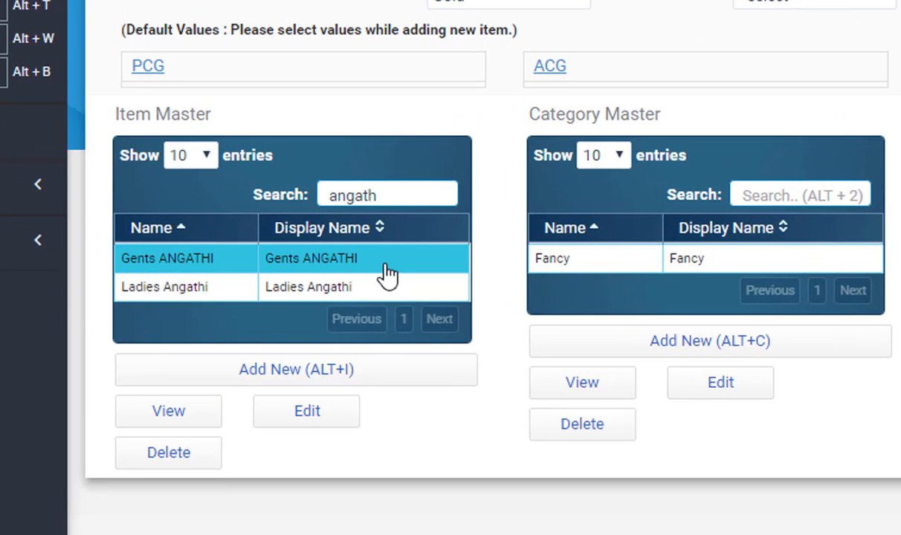
pyautogui.click(344, 380)
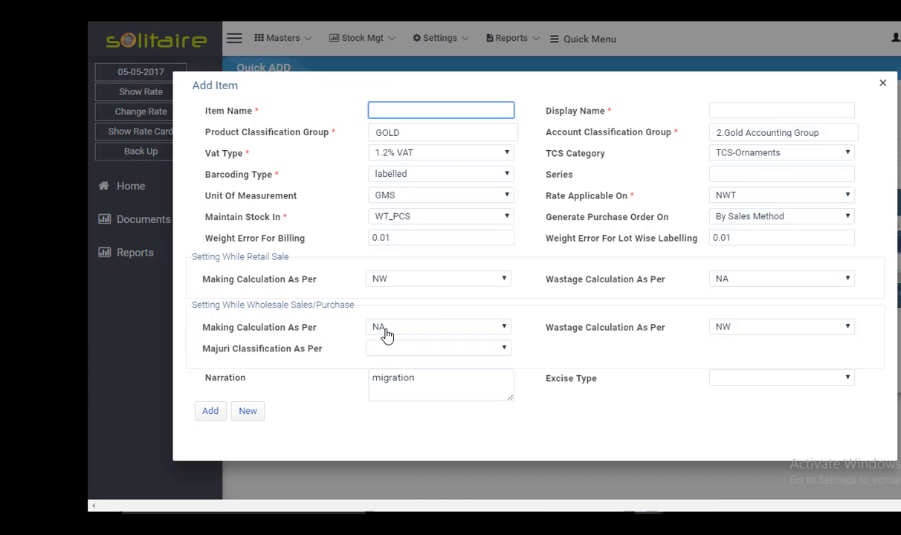
pyautogui.write('Ba')
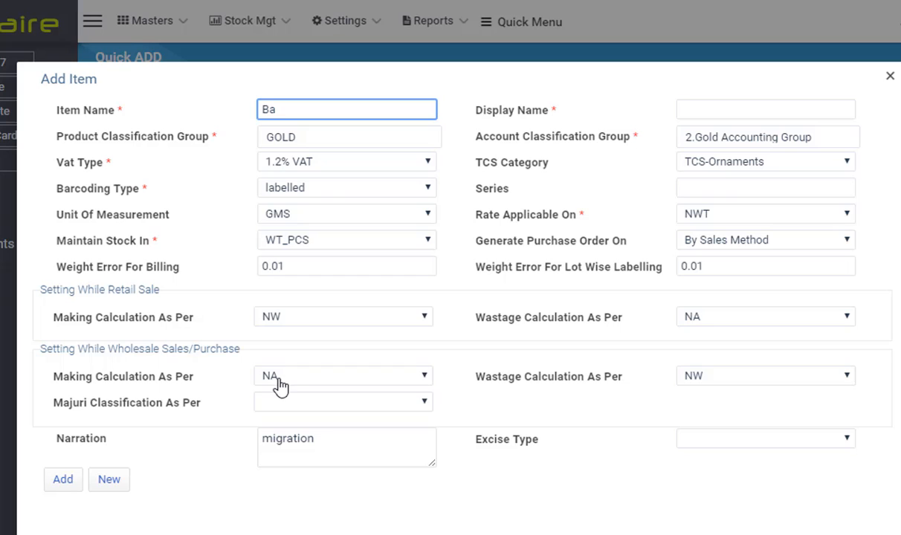
pyautogui.write('al Angathi')
pyautogui.press('Tab')
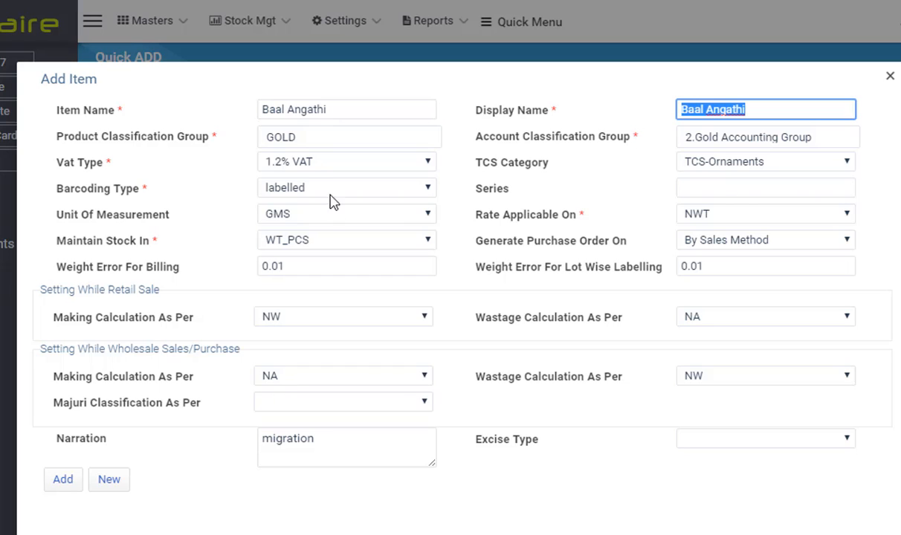
# Step: Review the item's product and account classification groups and the VAT type options
pyautogui.click(319, 145)
pyautogui.click(302, 233)
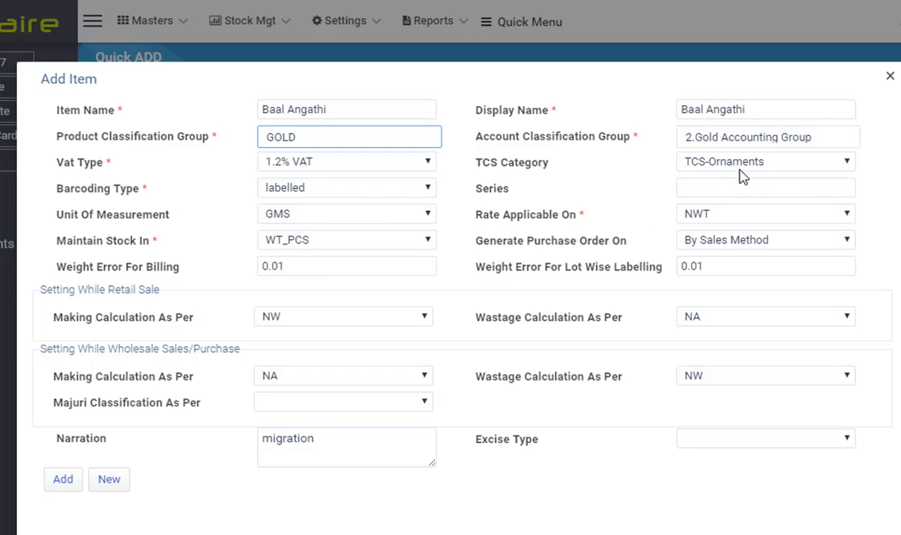
pyautogui.click(825, 144)
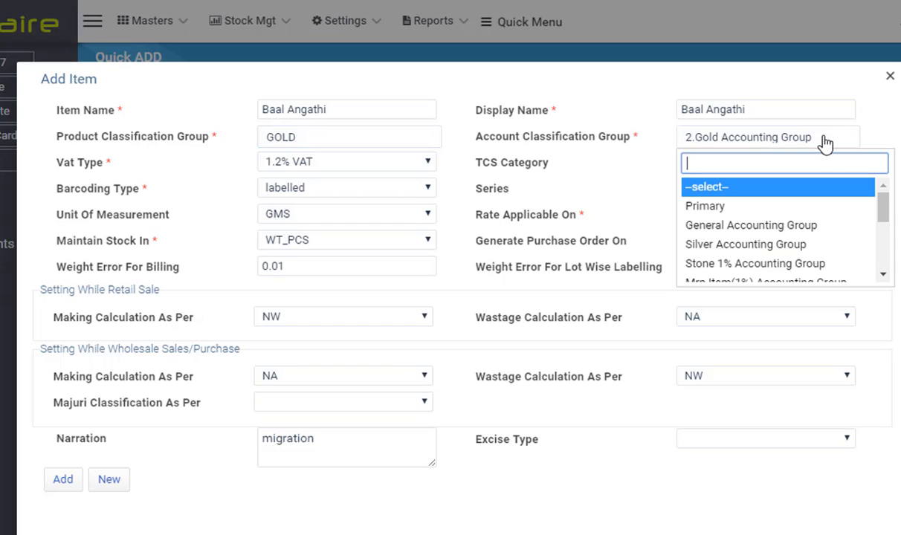
pyautogui.write('3')
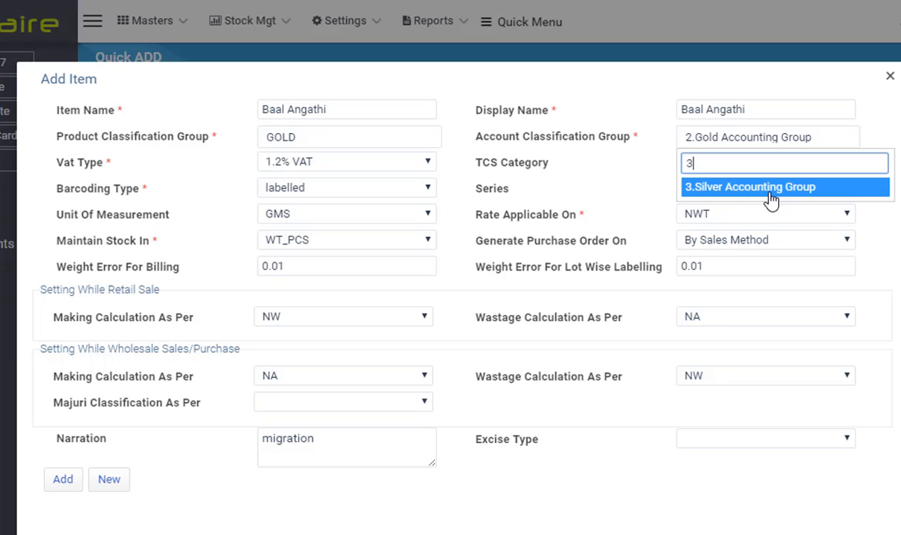
pyautogui.press('Escape')
pyautogui.click(428, 165)
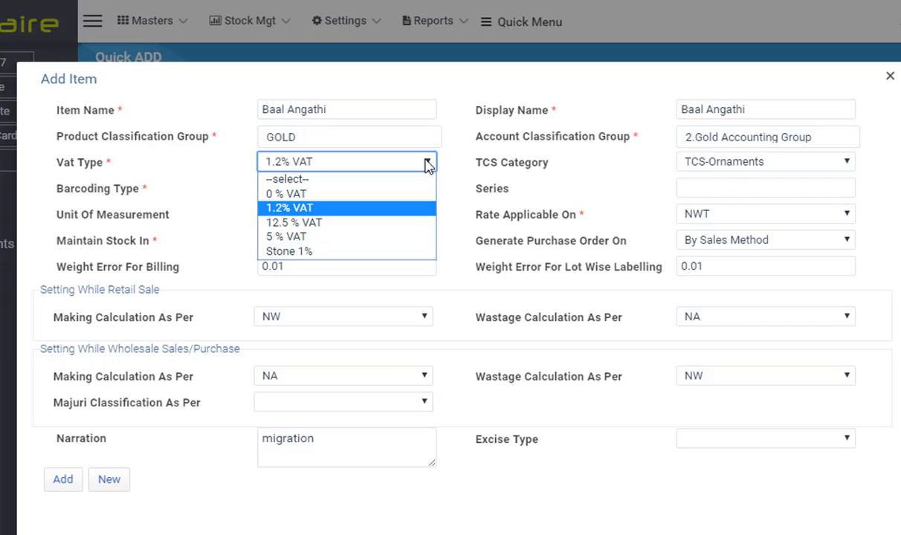
pyautogui.click(428, 165)
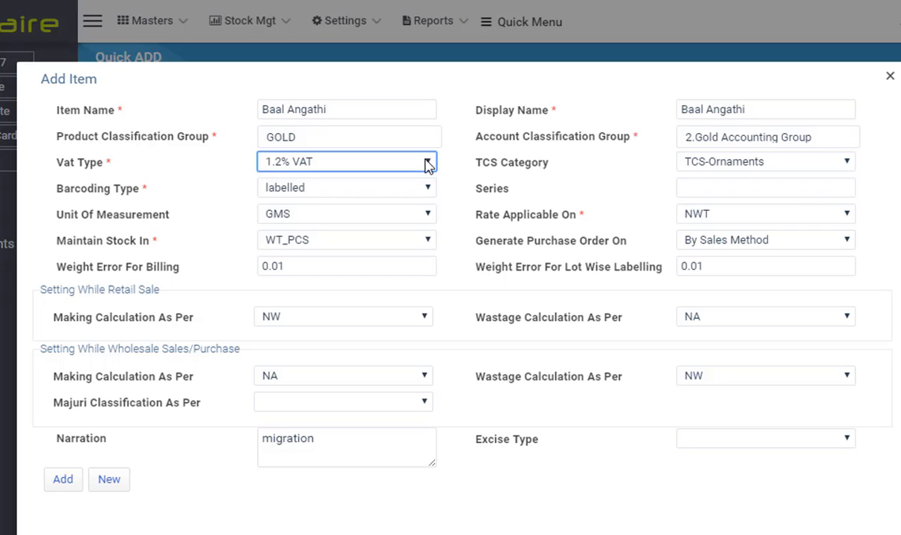
pyautogui.press('Tab')
pyautogui.press('Tab')
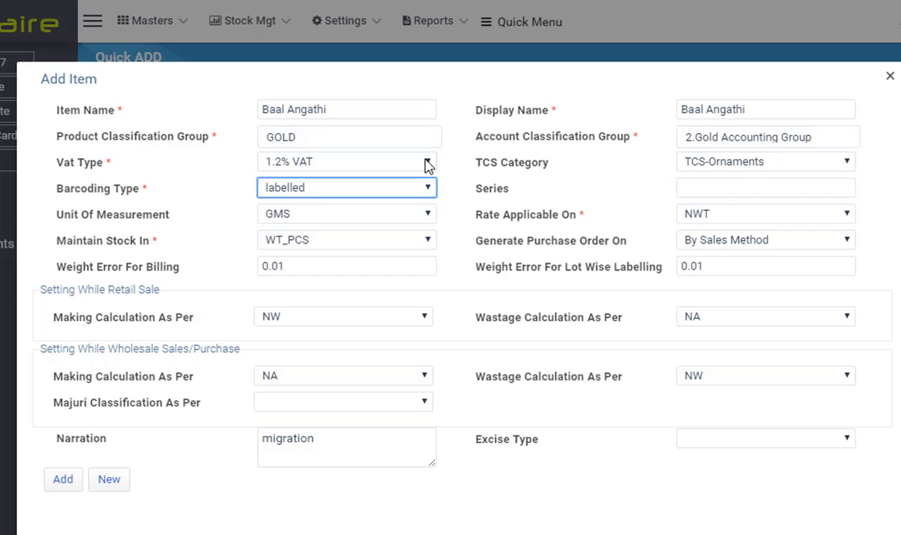
# Step: Switch the barcoding type to loose and back to labelled
pyautogui.click(353, 195)
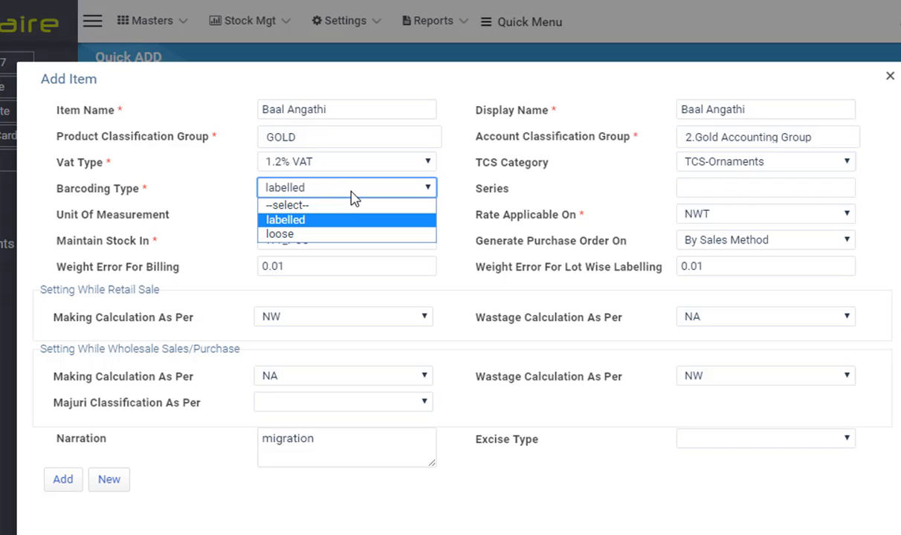
pyautogui.click(320, 235)
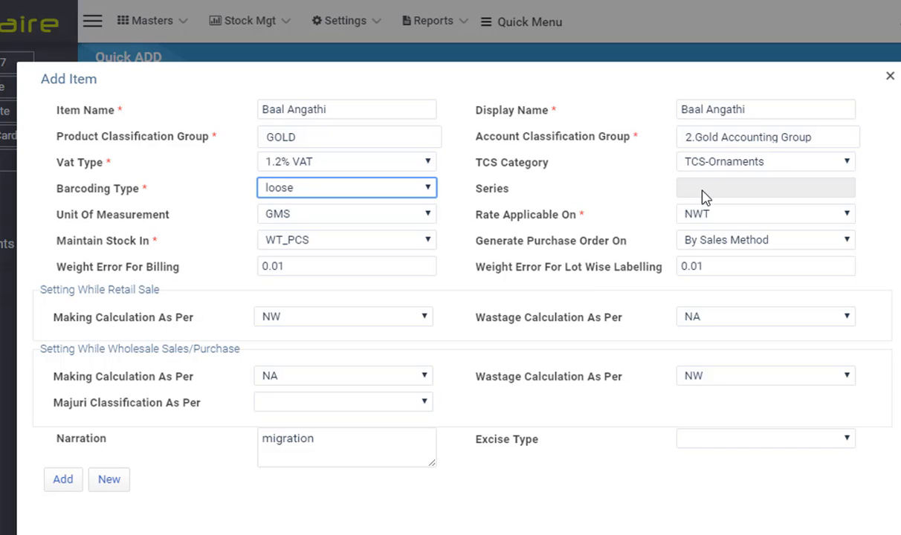
pyautogui.click(426, 189)
pyautogui.click(365, 220)
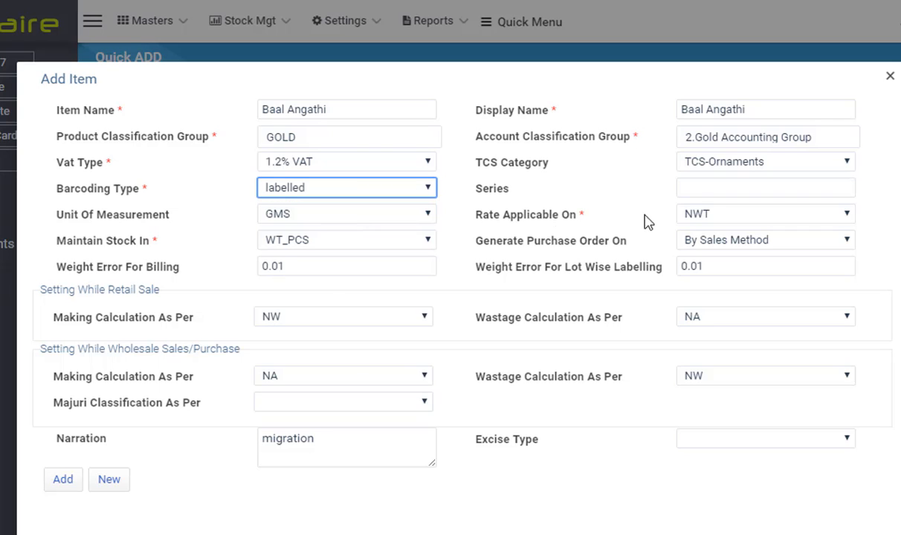
# Step: Enter BAL as the item's series
pyautogui.click(699, 188)
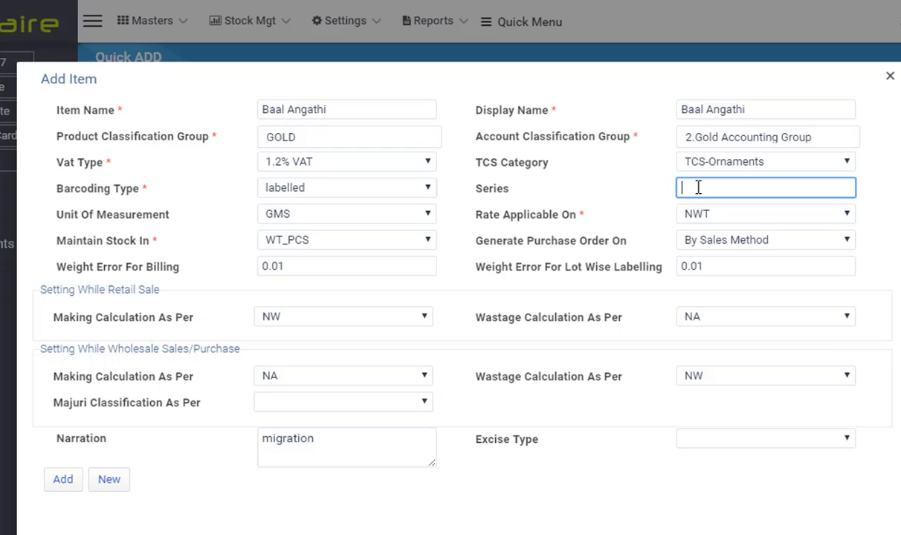
pyautogui.write('BAL')
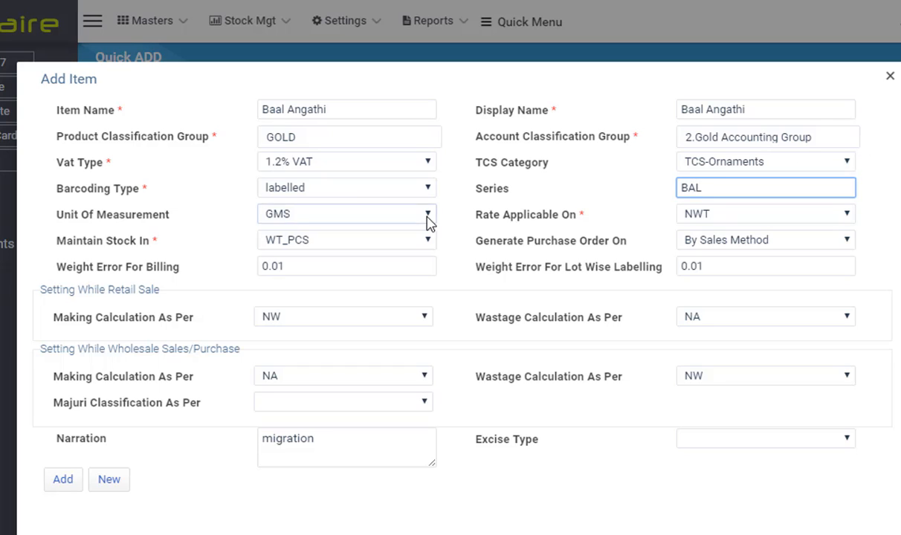
# Step: Review the unit of measurement, rate applicable, stock maintenance and retail making calculation options
pyautogui.click(429, 216)
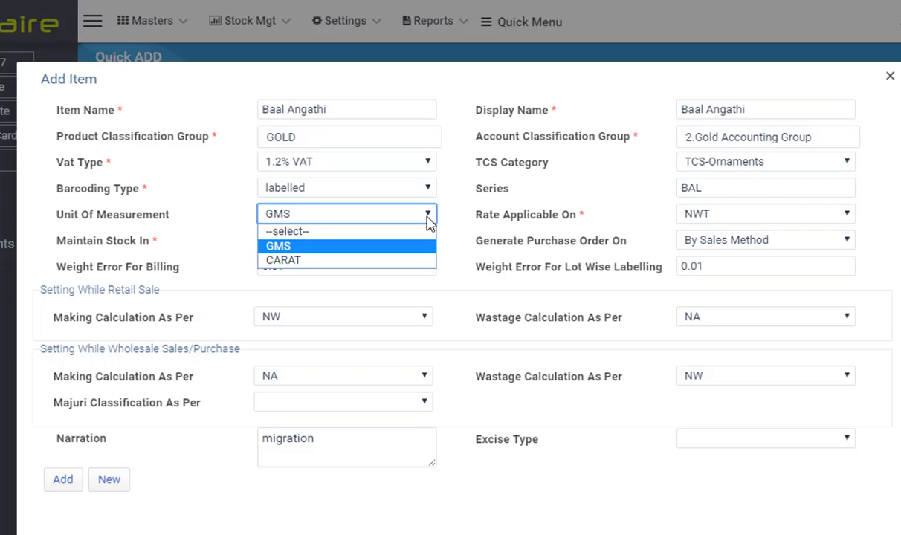
pyautogui.click(428, 221)
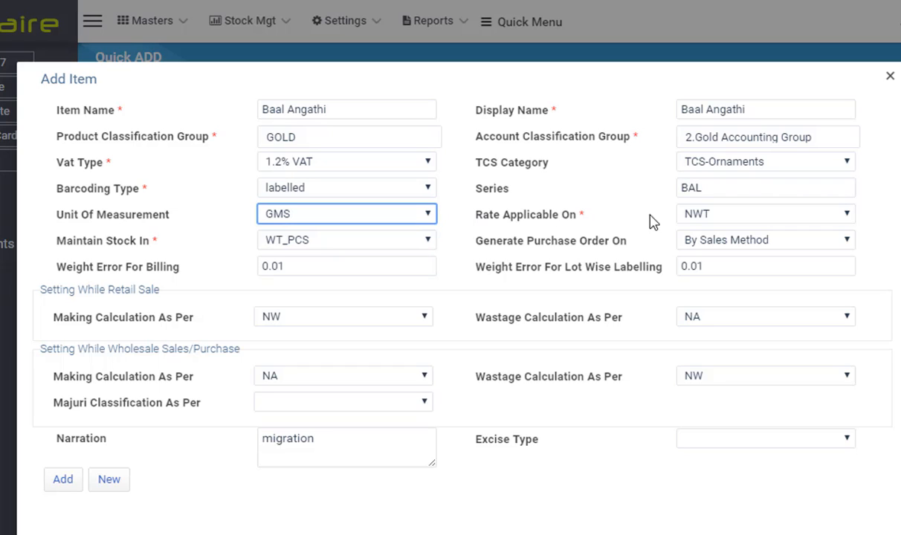
pyautogui.click(736, 218)
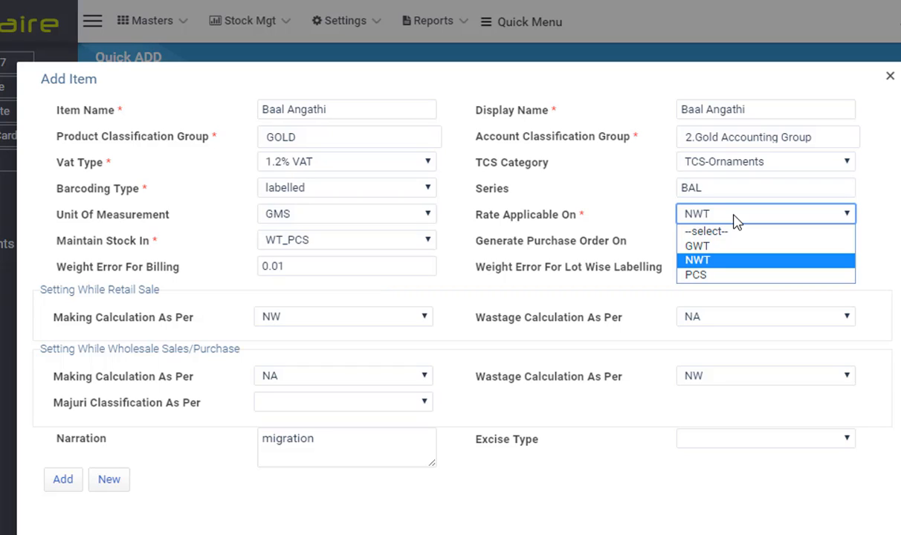
pyautogui.click(734, 220)
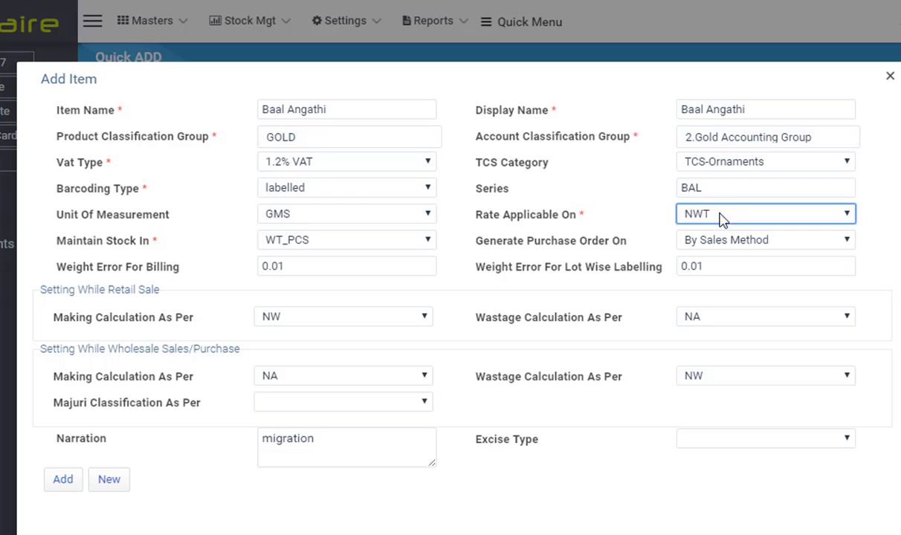
pyautogui.click(424, 246)
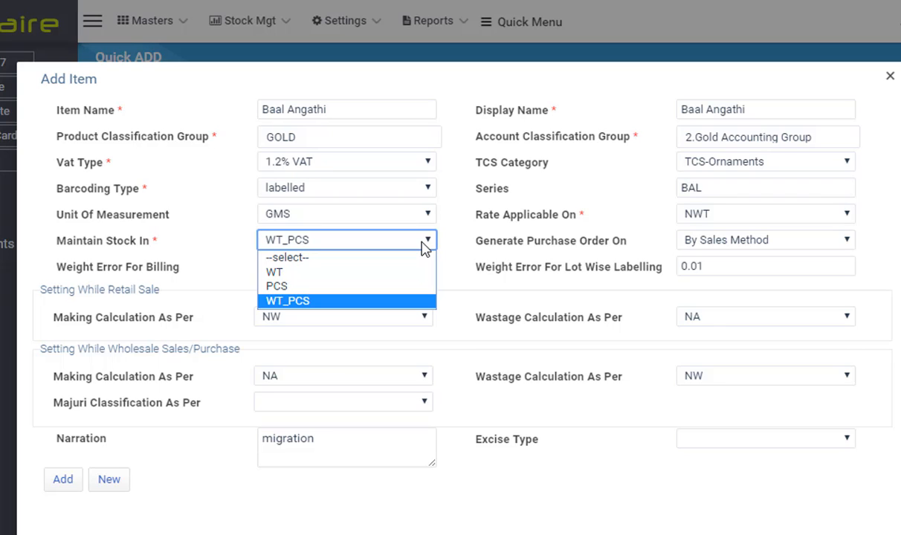
pyautogui.click(425, 247)
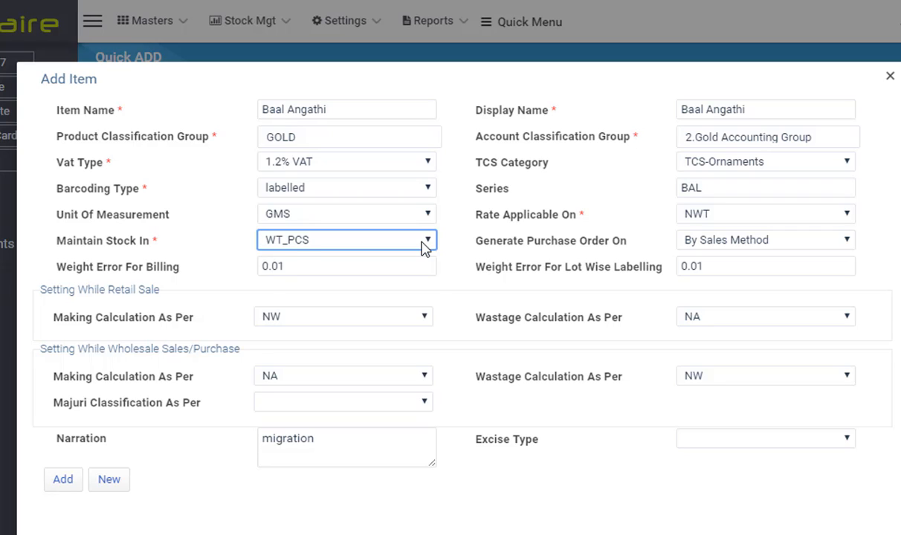
pyautogui.click(425, 245)
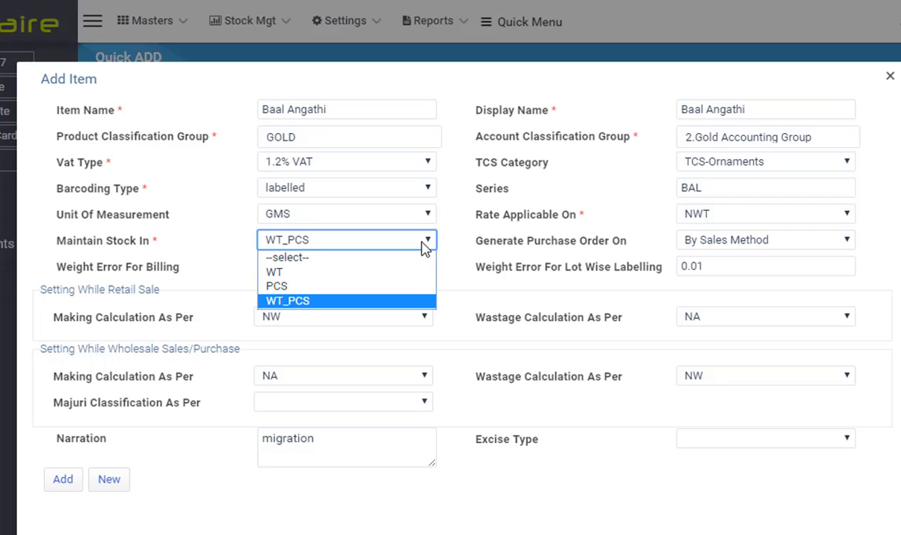
pyautogui.click(369, 273)
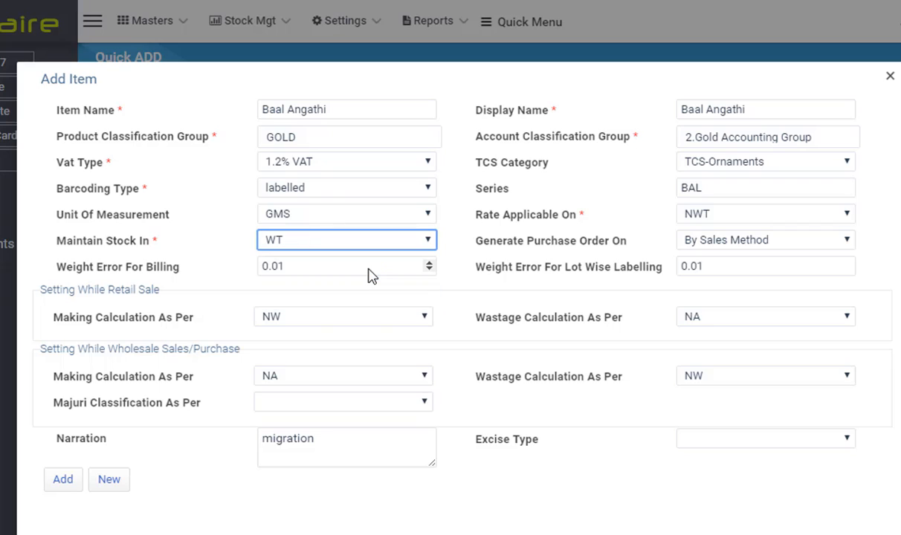
pyautogui.click(416, 239)
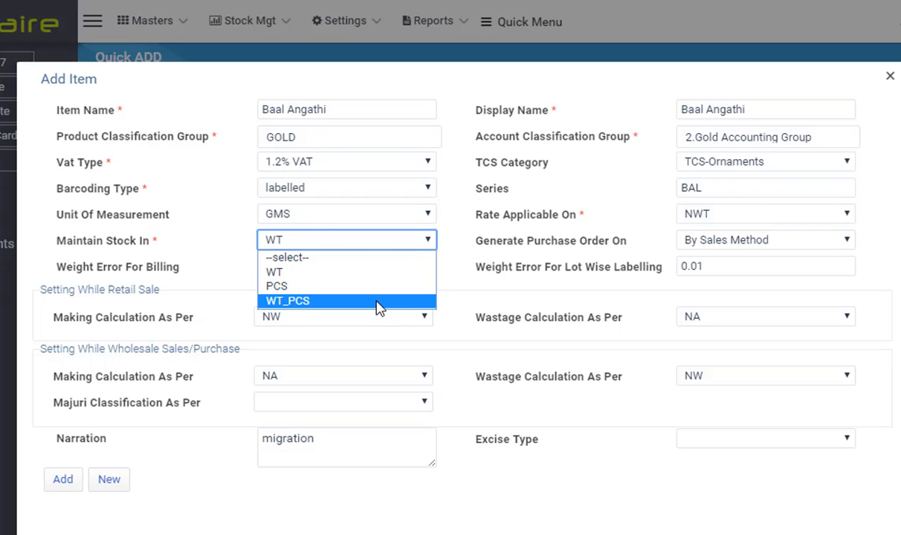
pyautogui.click(377, 302)
pyautogui.click(448, 245)
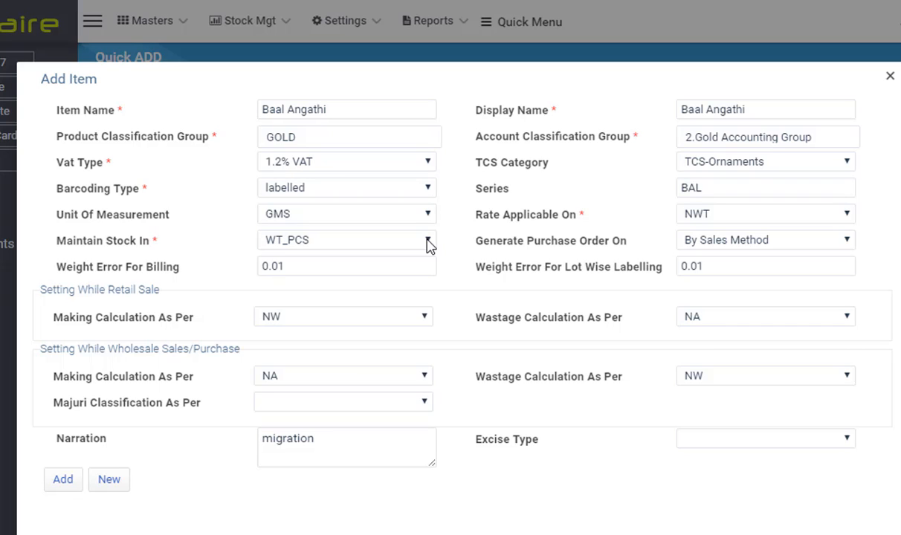
pyautogui.click(424, 319)
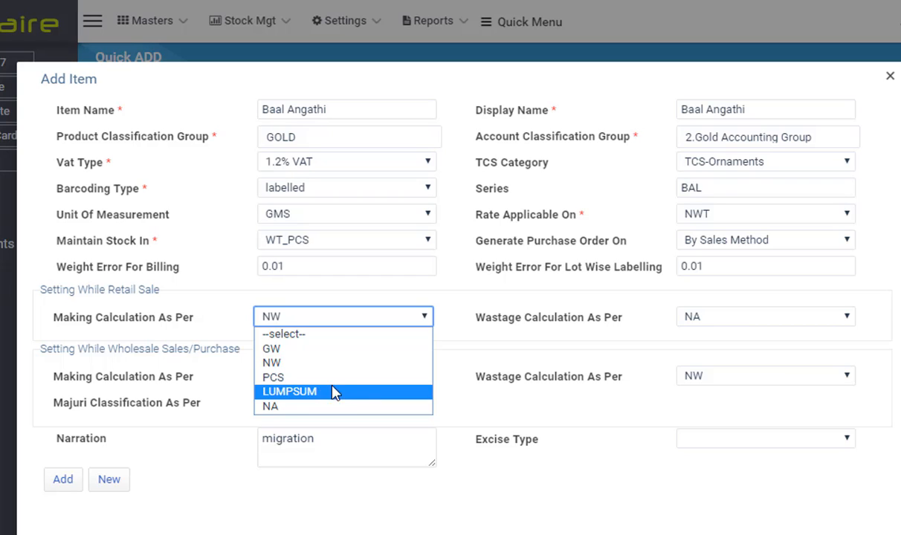
pyautogui.click(426, 317)
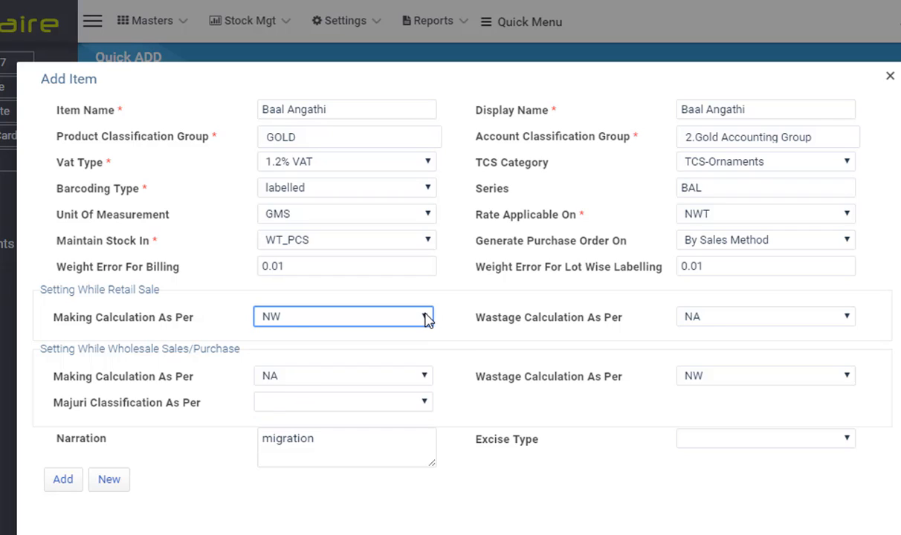
pyautogui.click(426, 318)
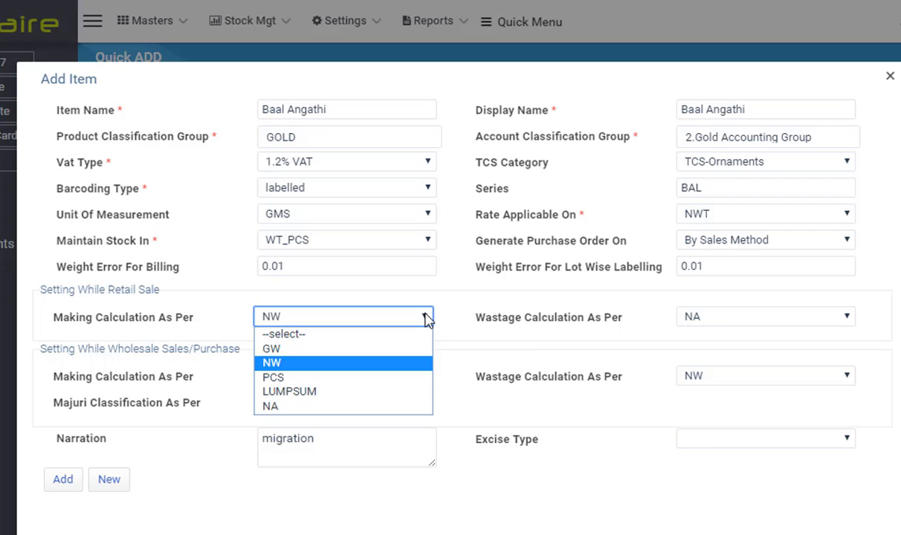
pyautogui.click(355, 364)
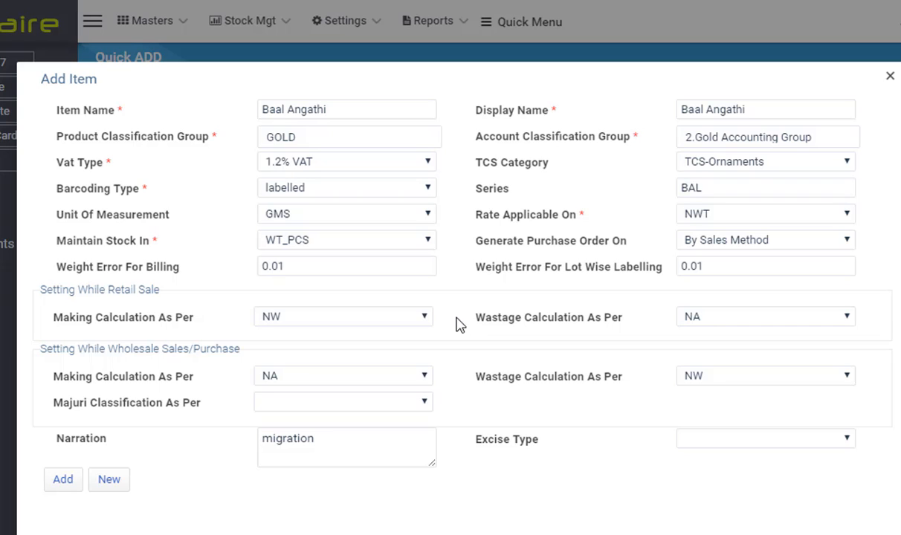
# Step: Rename the item to Baal Angathi Small, with the display name matching
pyautogui.click(384, 110)
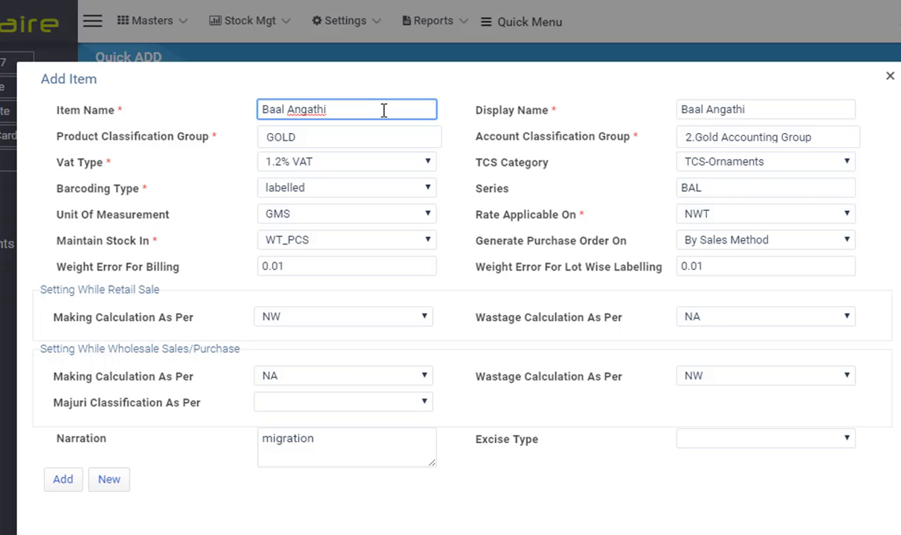
pyautogui.write('Small')
pyautogui.press('Tab')
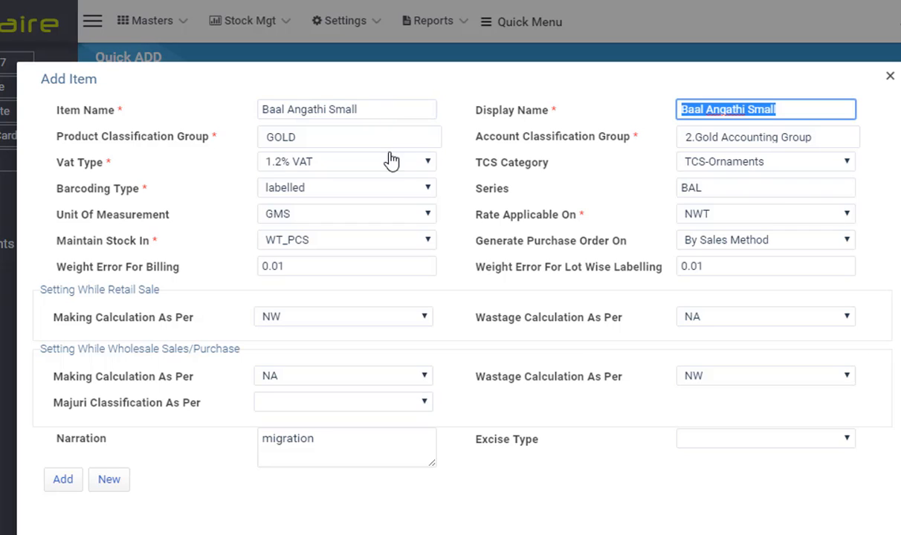
# Step: Set the retail making calculation to PCS and add the Baal Angathi Small item
pyautogui.click(349, 320)
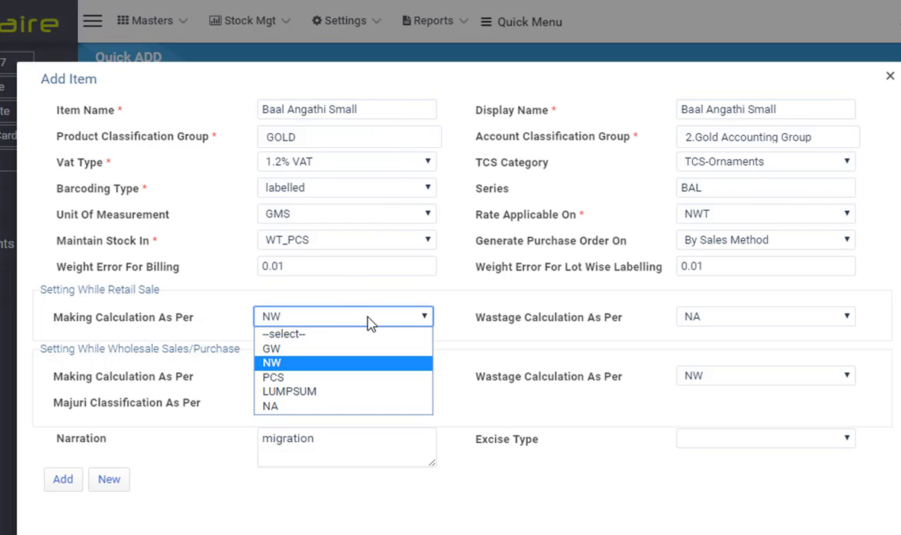
pyautogui.click(308, 377)
pyautogui.click(64, 482)
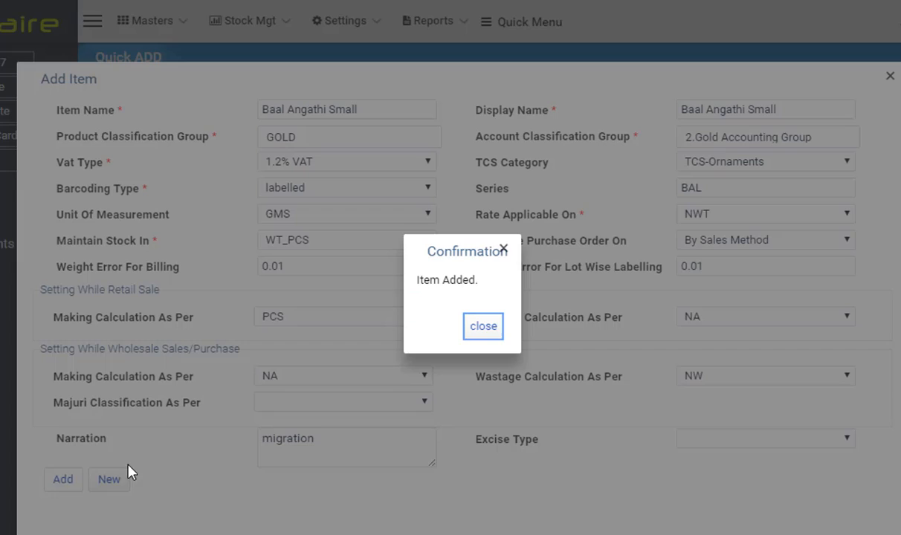
pyautogui.click(489, 327)
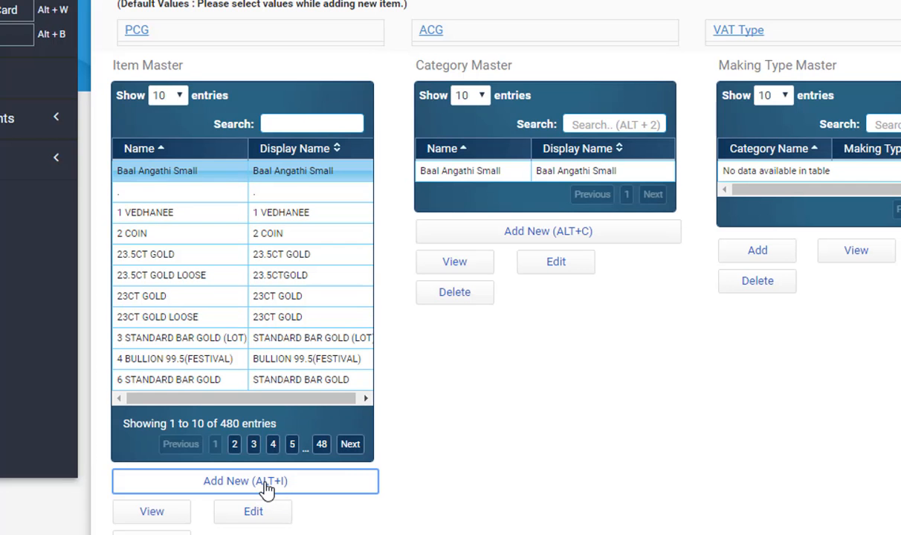
# Step: Start a new item named Baal Angathi Big with the same display name
pyautogui.hotkey('alt', 'i')
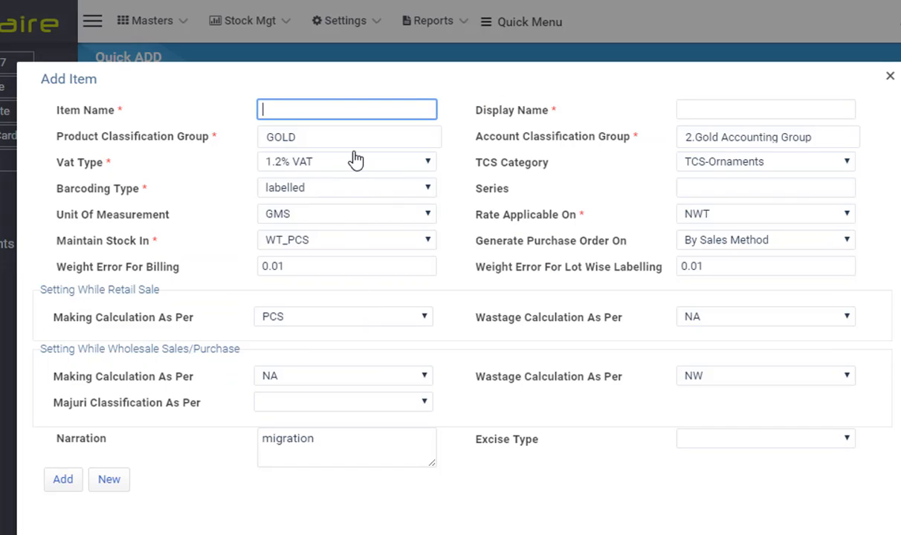
pyautogui.write('Baal Angathi')
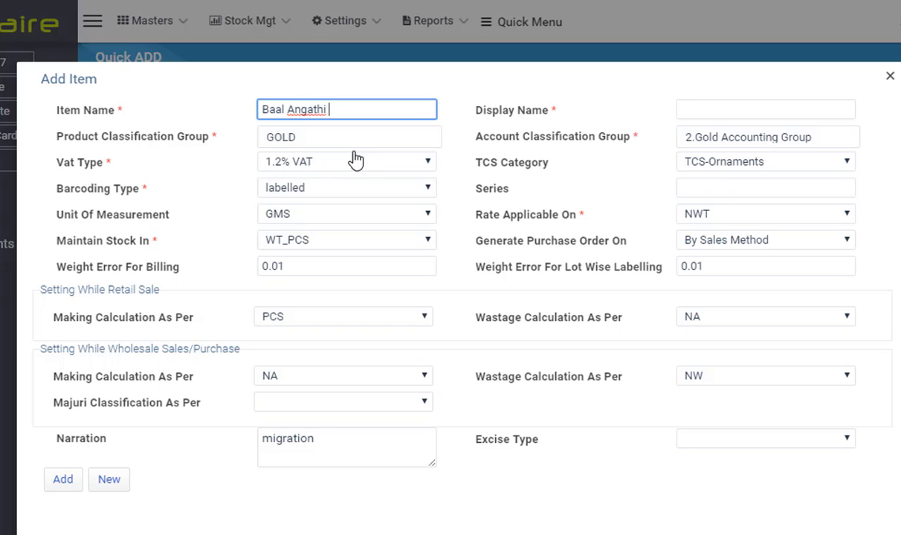
pyautogui.write(' Big')
pyautogui.press('Tab')
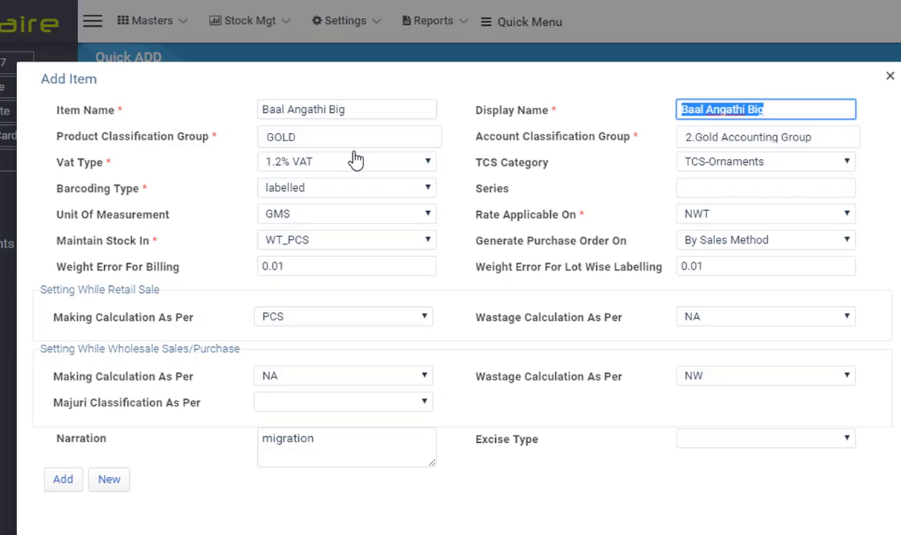
# Step: Set the retail making calculation to NW and add the Baal Angathi Big item
pyautogui.click(400, 323)
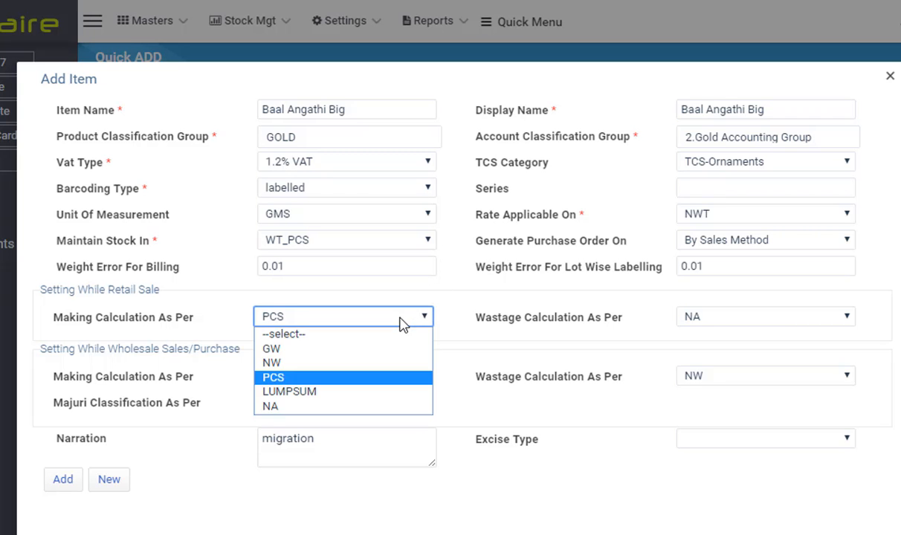
pyautogui.click(343, 363)
pyautogui.click(102, 480)
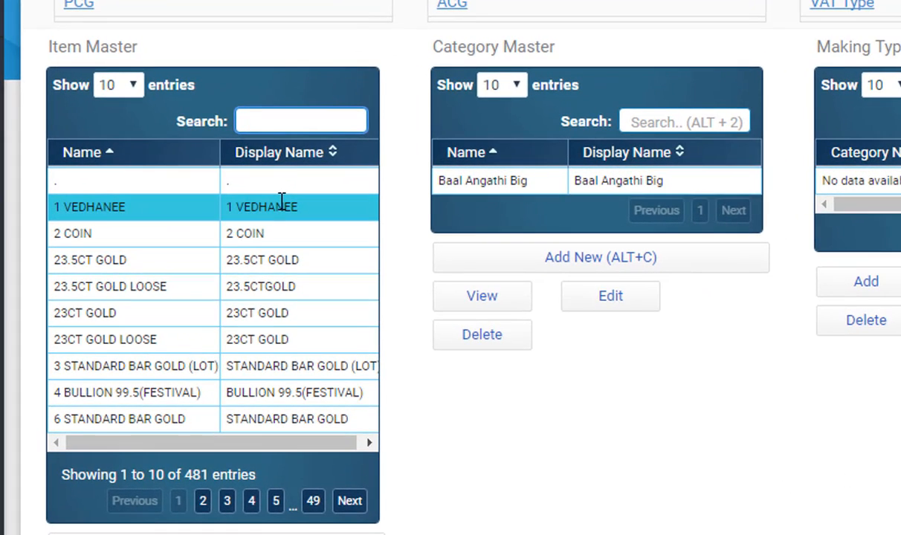
# Step: Filter the Item Master for baal, select Baal Angathi Small, and start adding a new making for its category
pyautogui.write('baa')
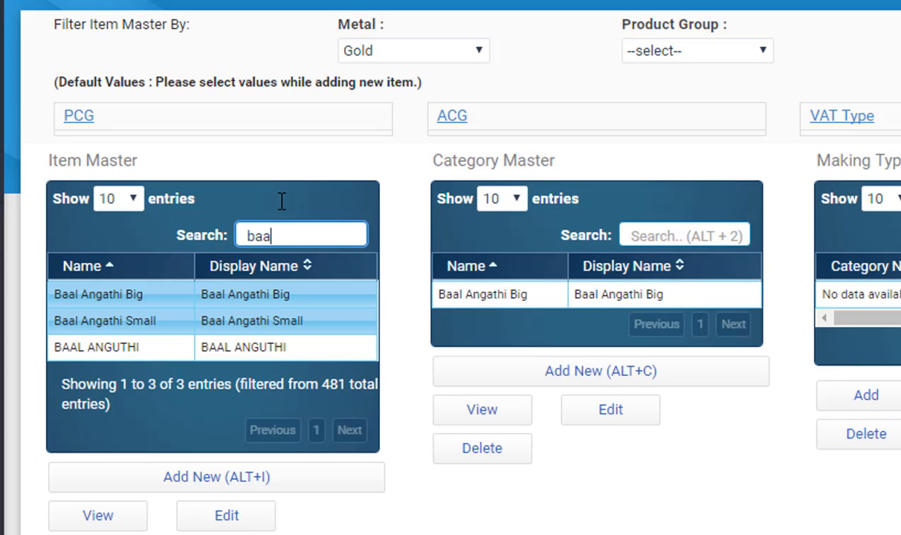
pyautogui.write('l')
pyautogui.click(237, 326)
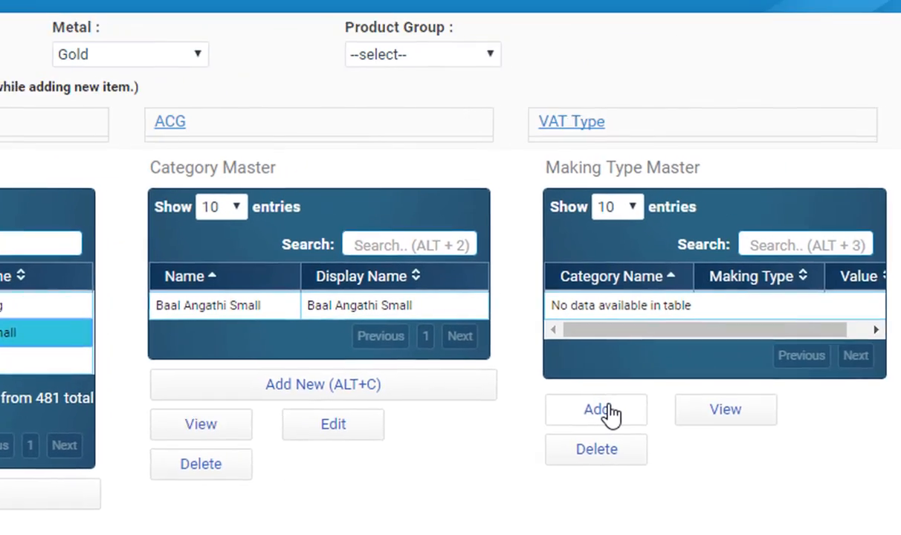
pyautogui.click(875, 397)
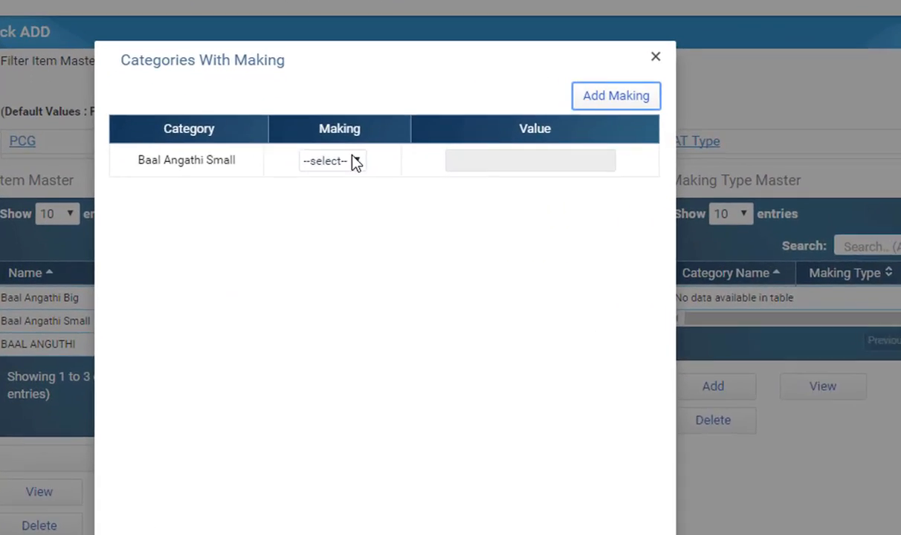
pyautogui.click(271, 192)
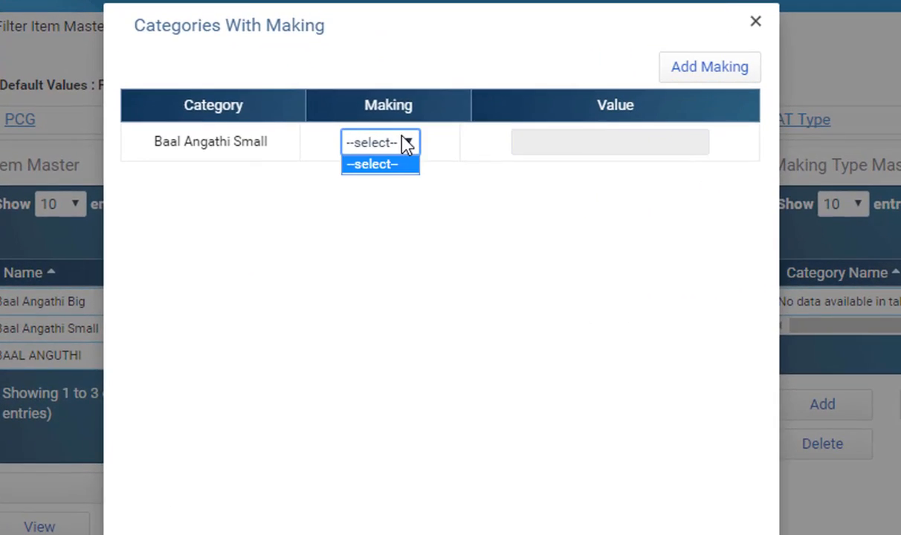
pyautogui.click(407, 144)
pyautogui.click(730, 68)
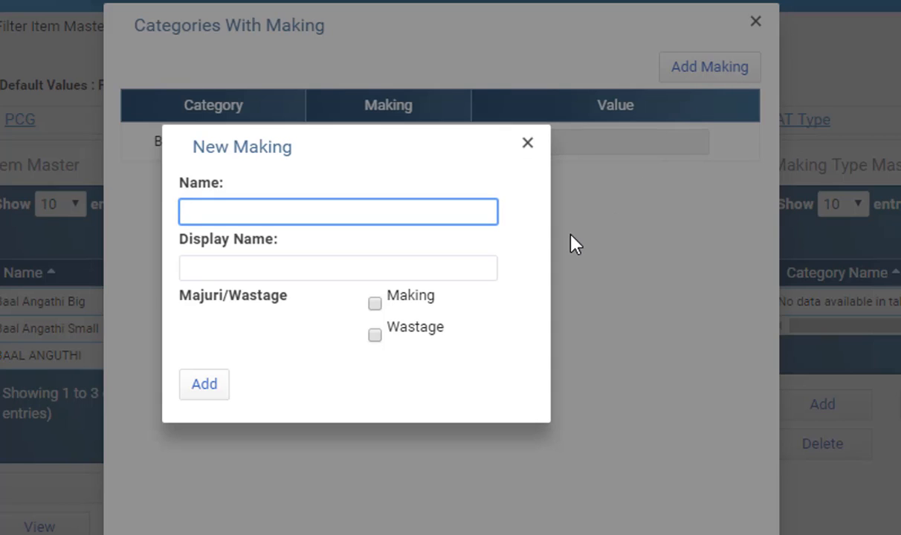
# Step: Create a making named MPerPc150 with the same display name, making charged Per Pcs at a value of 150
pyautogui.write('MPerPc150')
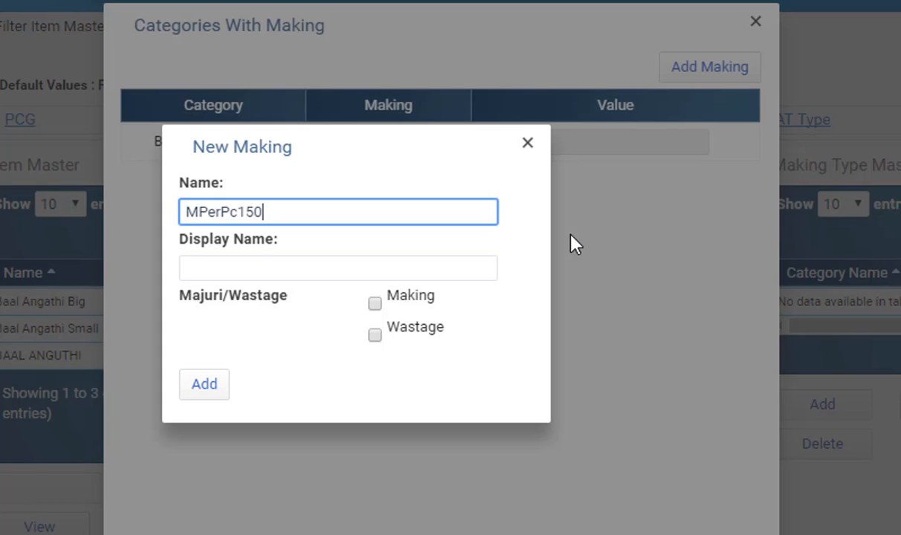
pyautogui.press('Tab')
pyautogui.press('Tab')
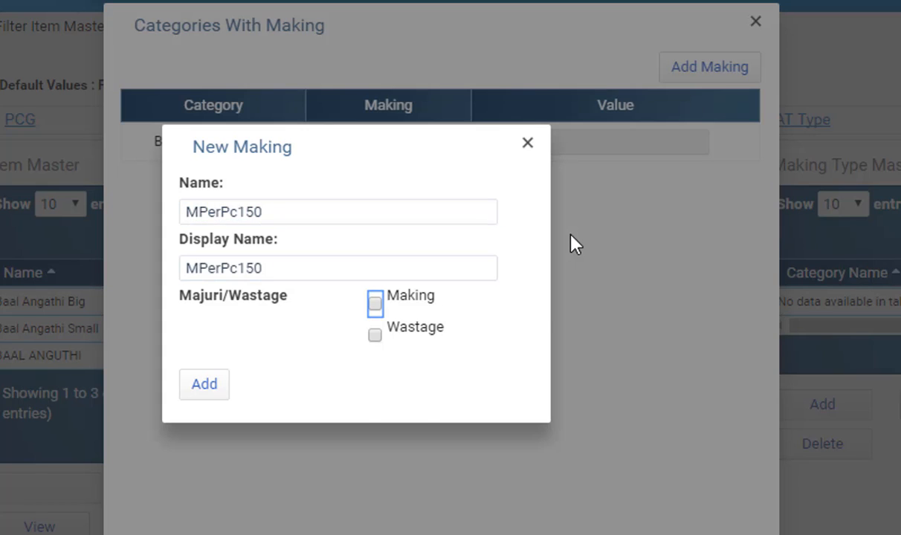
pyautogui.press('space')
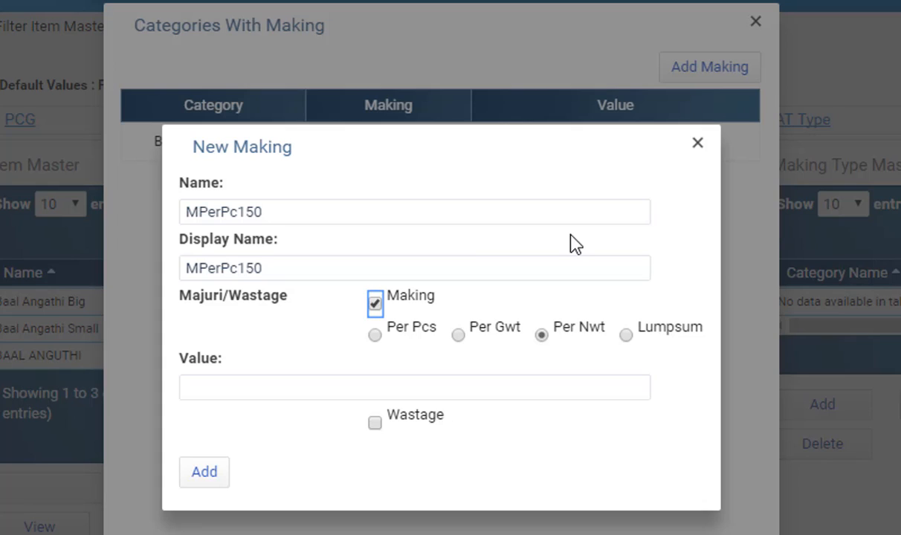
pyautogui.click(374, 336)
pyautogui.click(342, 386)
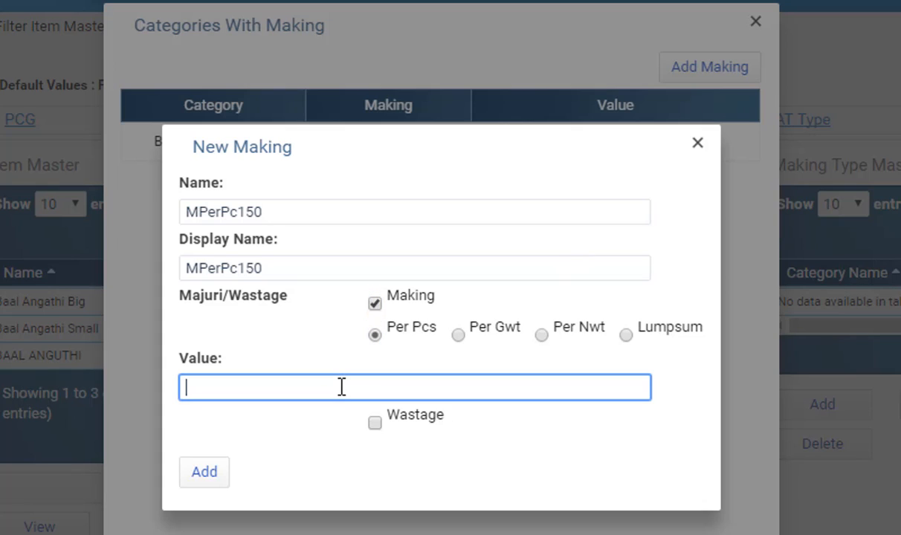
pyautogui.write('150')
pyautogui.press('Tab')
pyautogui.press('Tab')
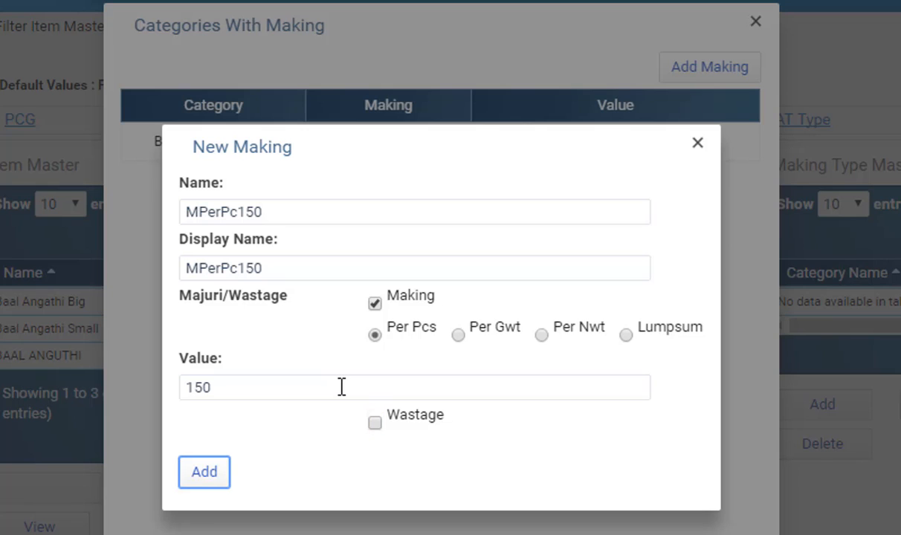
pyautogui.press('Return')
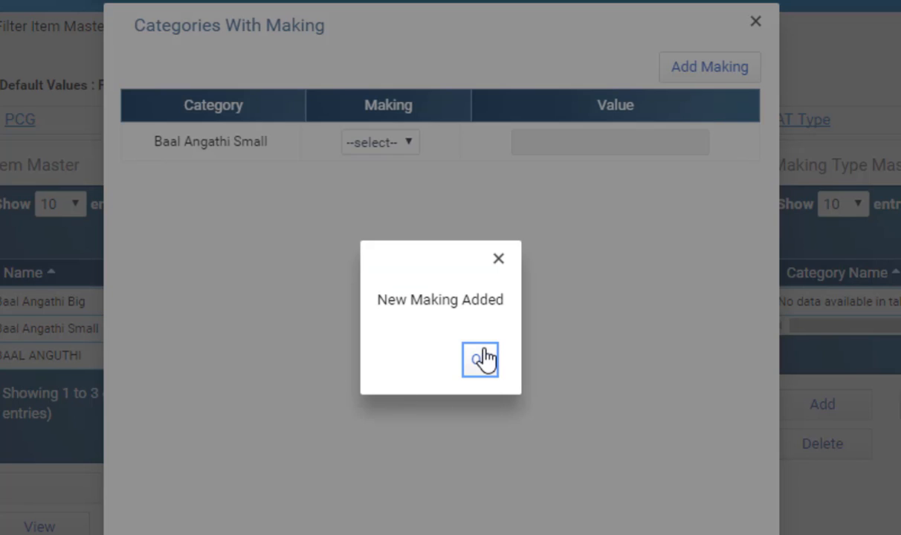
pyautogui.press('Return')
# Step: Assign the MPerPc150 making to the Baal Angathi Small category and add it
pyautogui.click(411, 143)
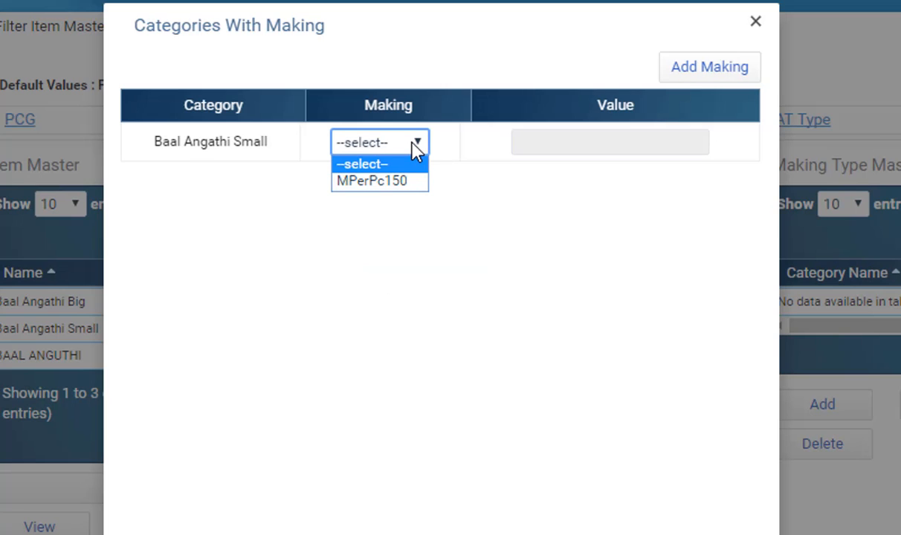
pyautogui.click(387, 183)
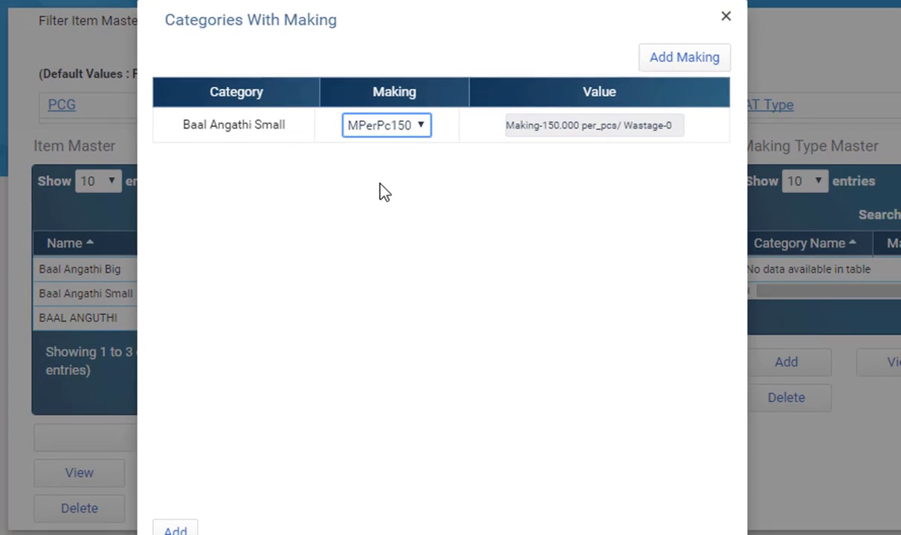
pyautogui.click(180, 524)
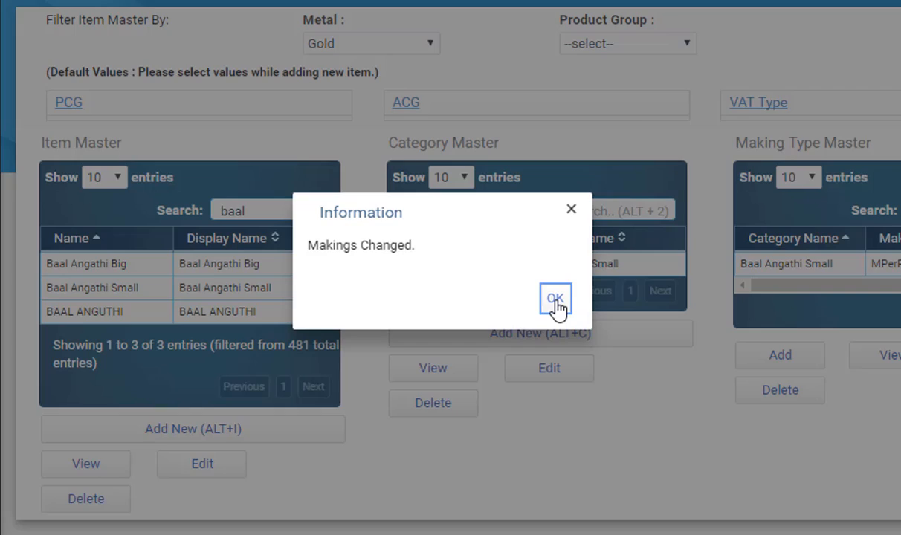
pyautogui.click(557, 304)
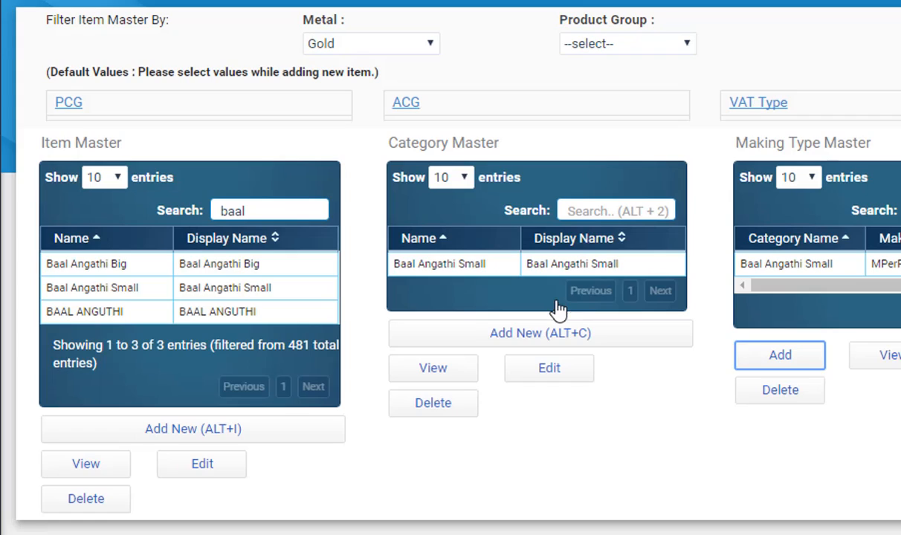
# Step: Select Baal Angathi Big and assign the M250 making to its category, then add it
pyautogui.click(221, 267)
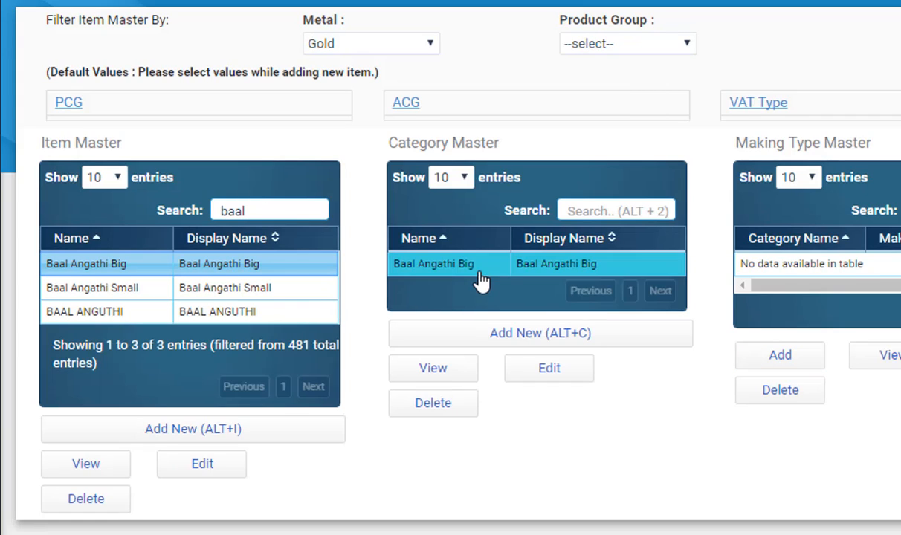
pyautogui.click(798, 357)
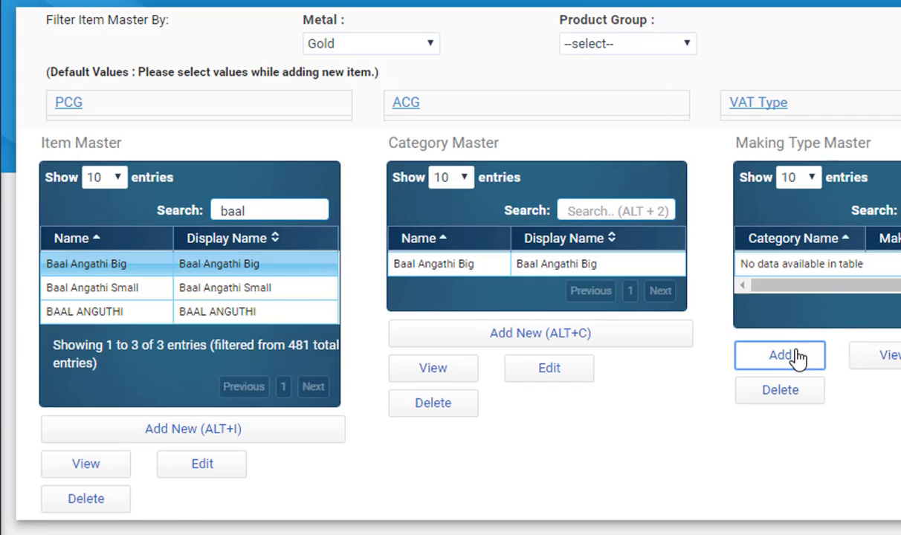
pyautogui.click(378, 123)
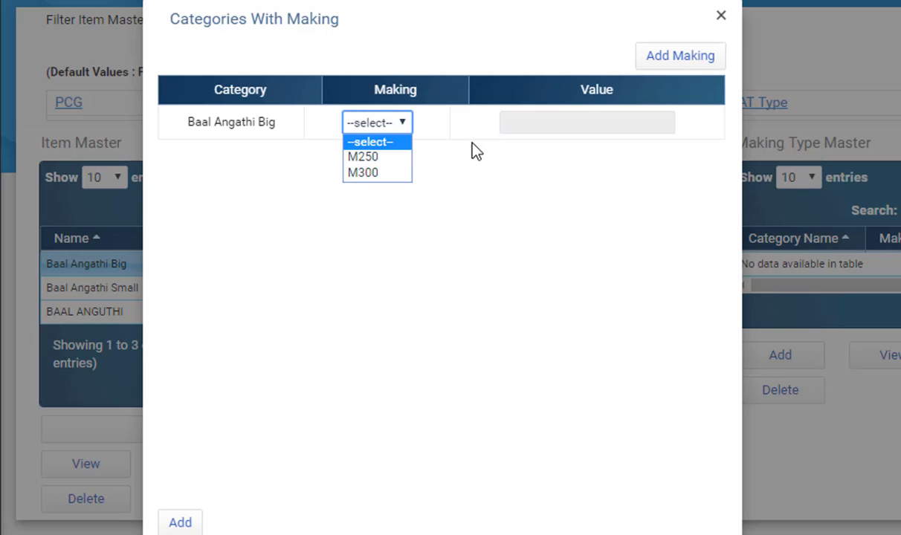
pyautogui.click(364, 157)
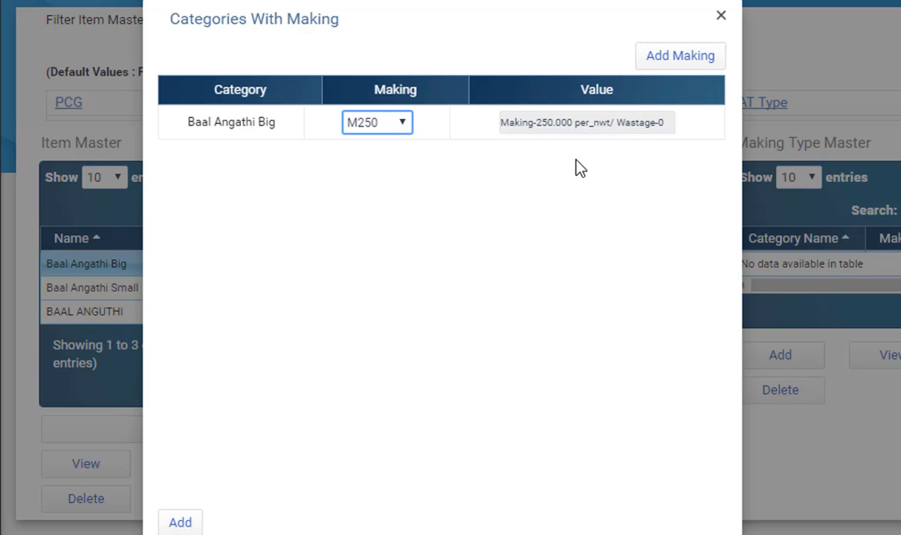
pyautogui.click(179, 524)
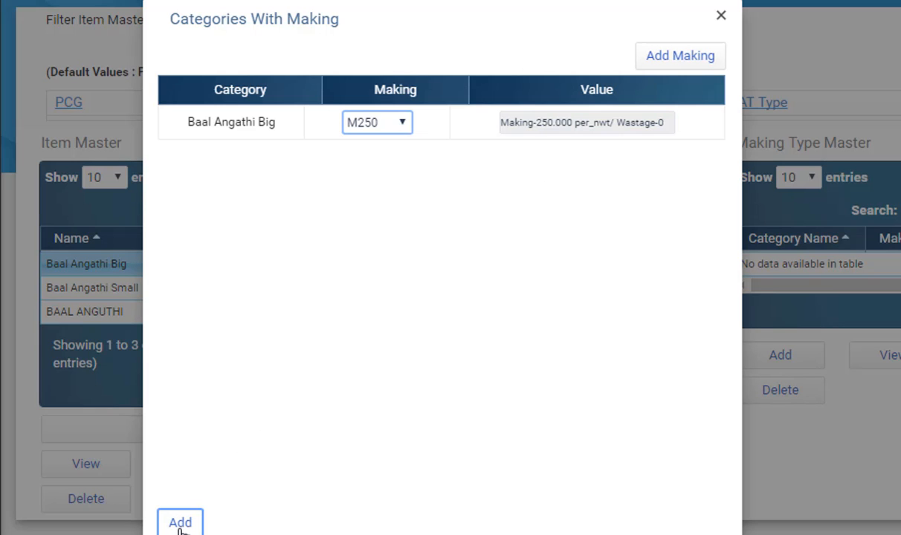
pyautogui.click(552, 300)
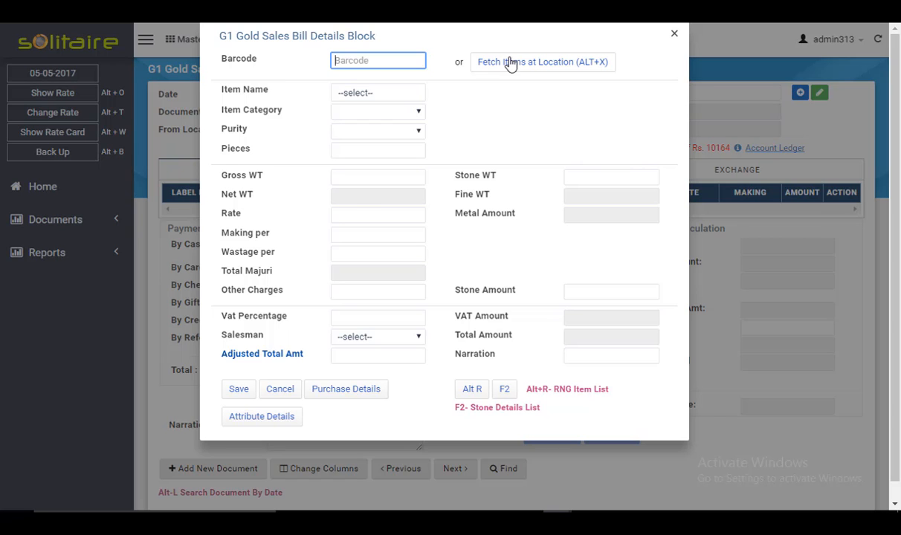
# Step: In the sales bill, fetch items at location by item name Baal and select the Baal Angathi Big label
pyautogui.click(512, 63)
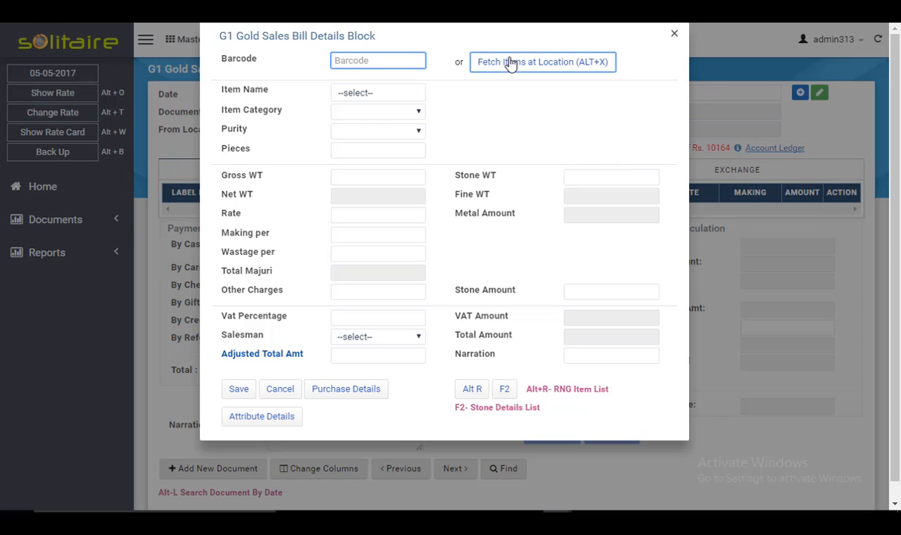
pyautogui.write('Baal')
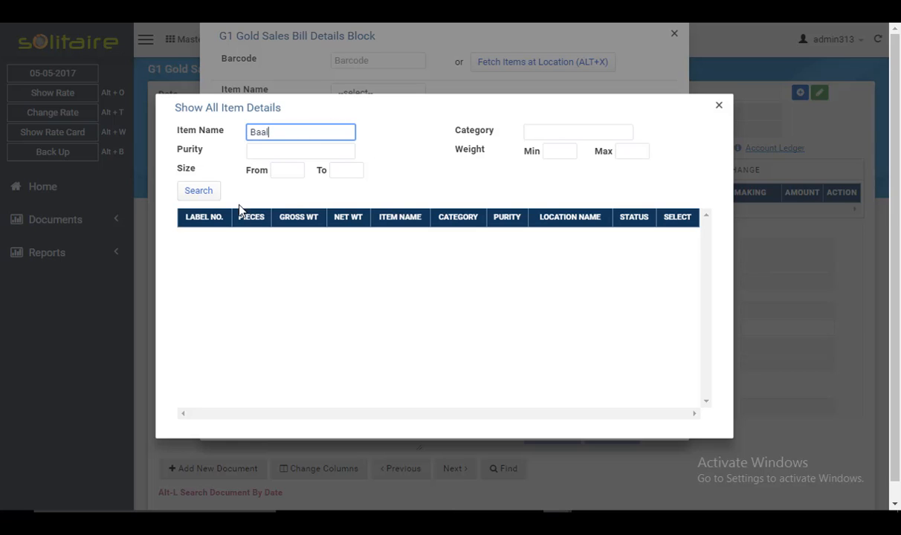
pyautogui.click(201, 191)
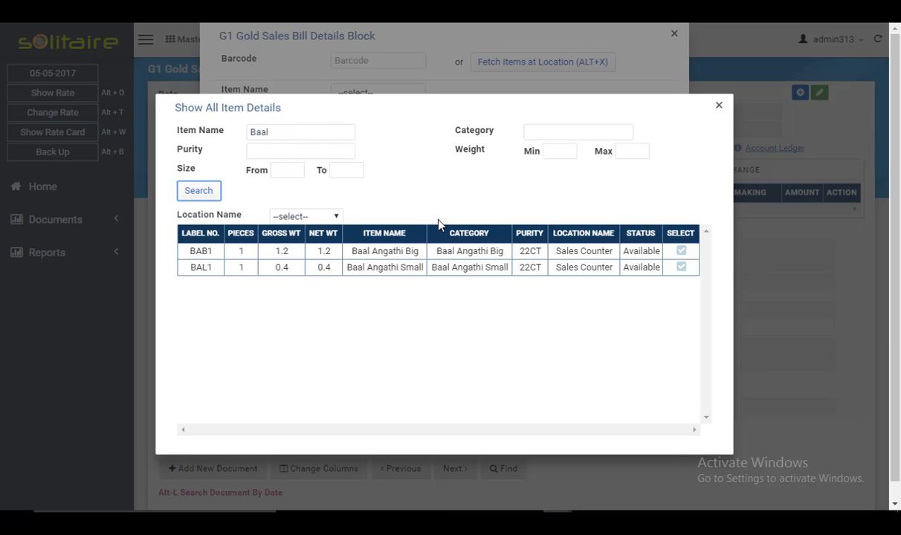
pyautogui.click(681, 252)
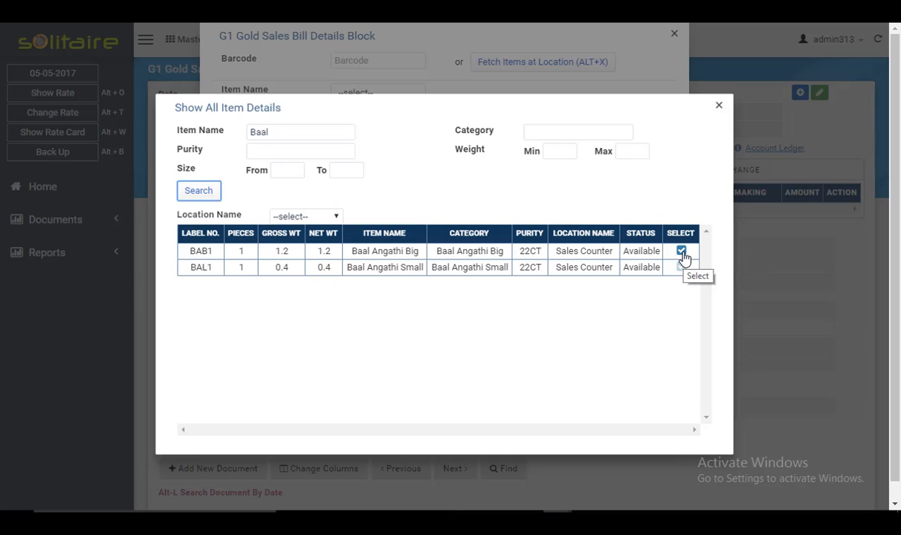
pyautogui.click(683, 253)
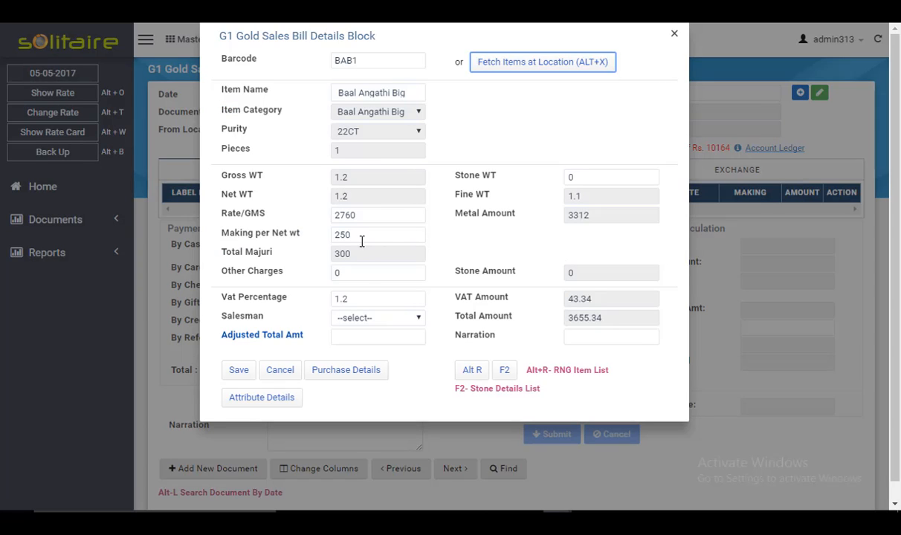
# Step: Set the barcode to BAL1 to load Baal Angathi Small and review its making per piece field
pyautogui.doubleClick(339, 234)
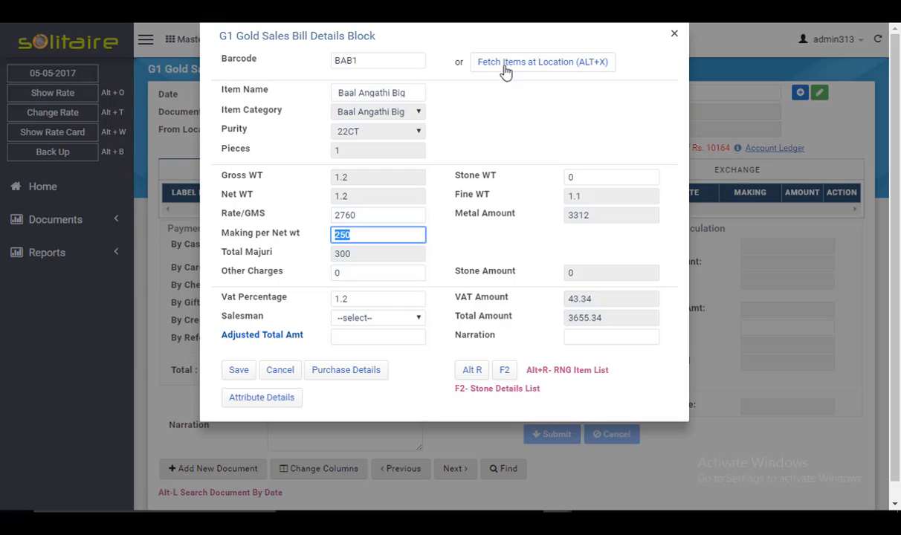
pyautogui.click(360, 60)
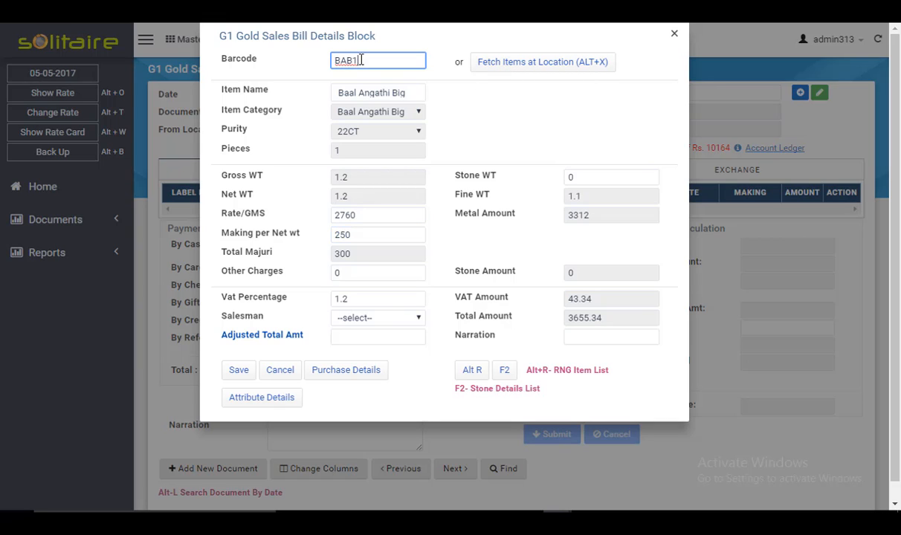
pyautogui.press('BackSpace')
pyautogui.press('BackSpace')
pyautogui.write('L1')
pyautogui.press('Tab')
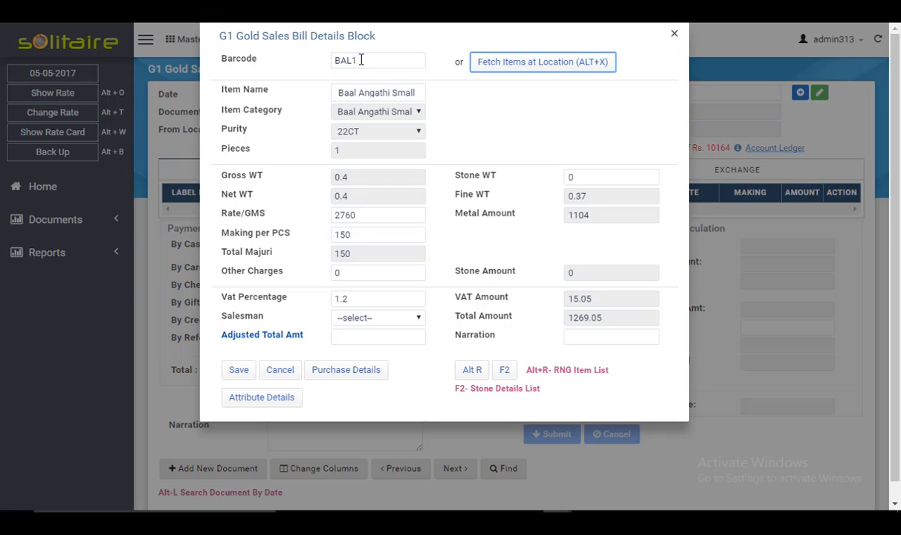
pyautogui.click(289, 233)
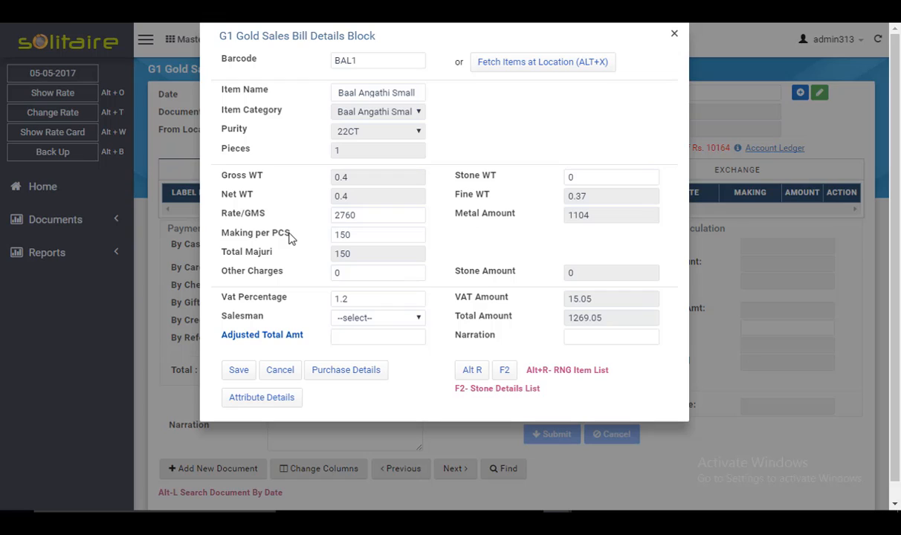
pyautogui.doubleClick(290, 233)
pyautogui.click(360, 240)
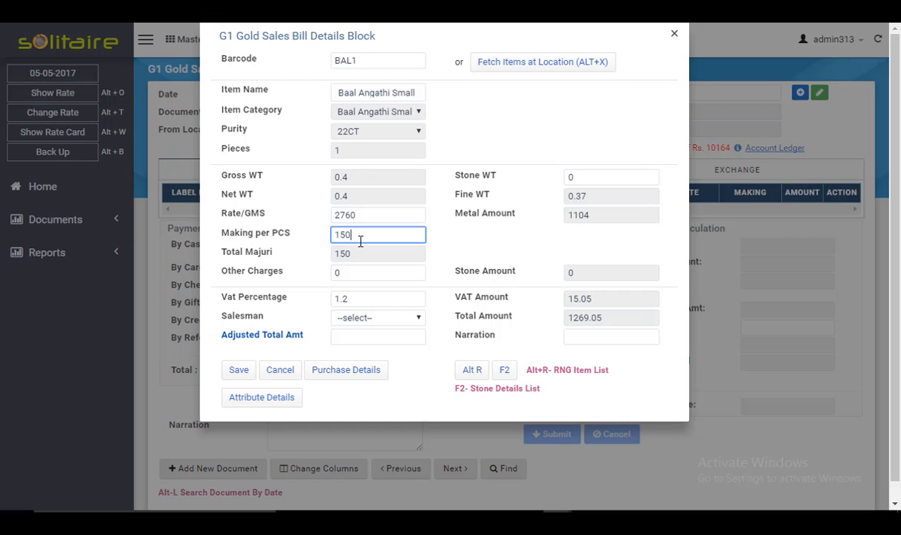